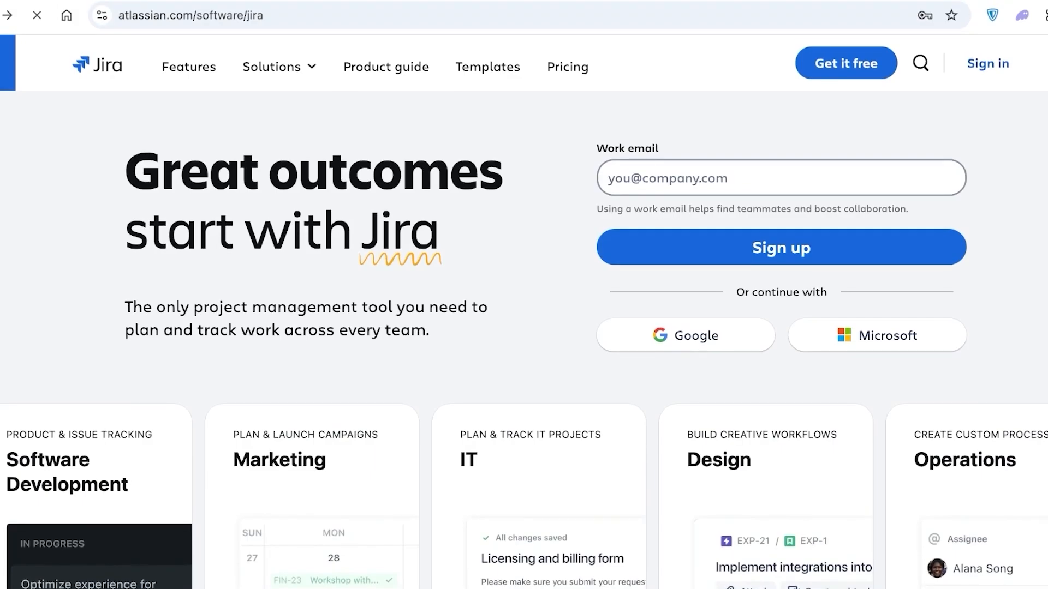
# Sign up with a Google account and accept the suggested .atlassian.net site name
pyautogui.click(781, 178)
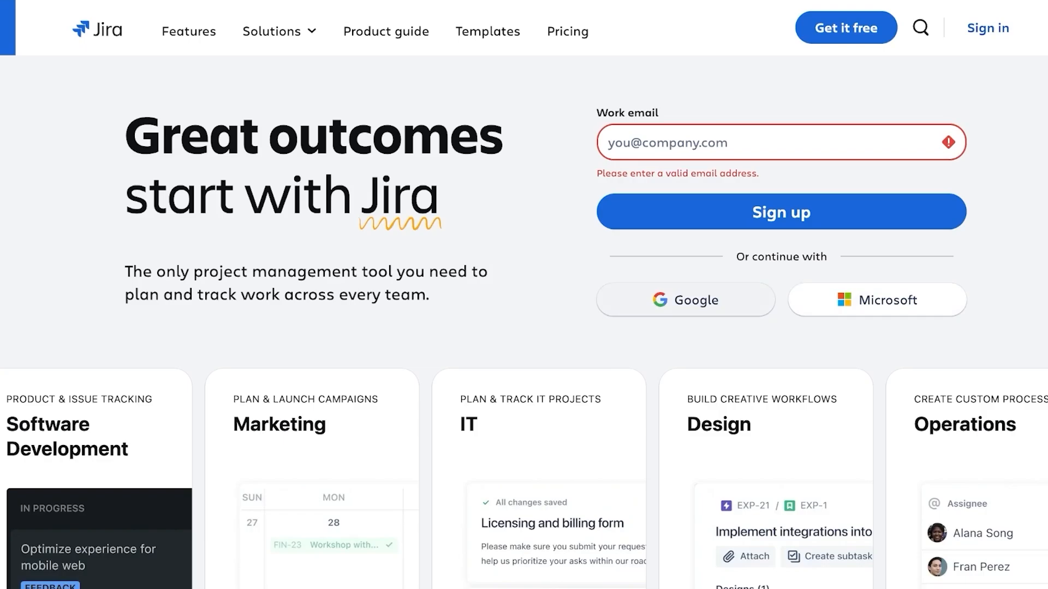
pyautogui.click(685, 300)
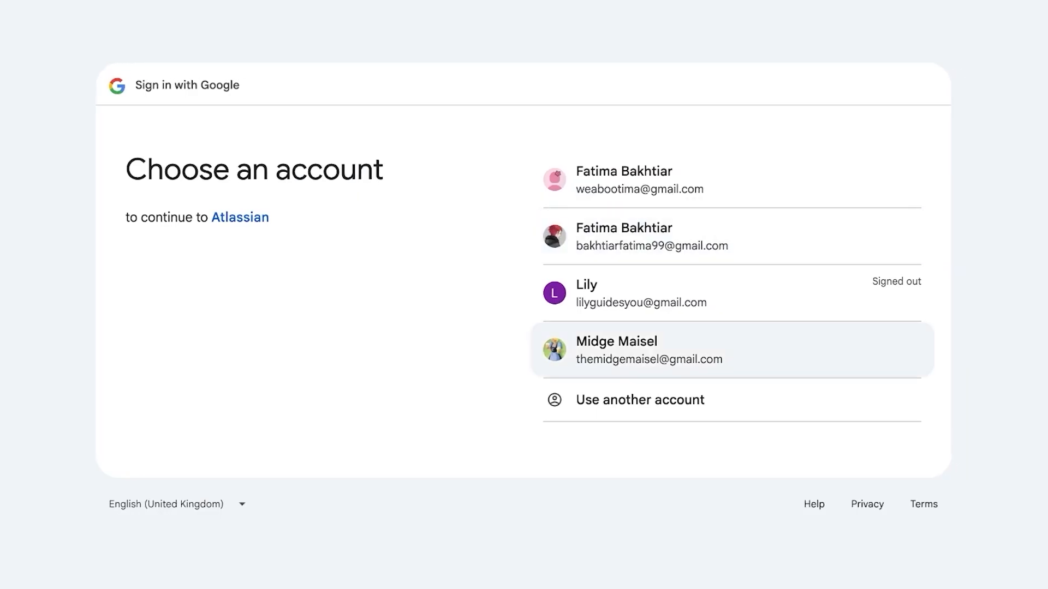
pyautogui.click(732, 350)
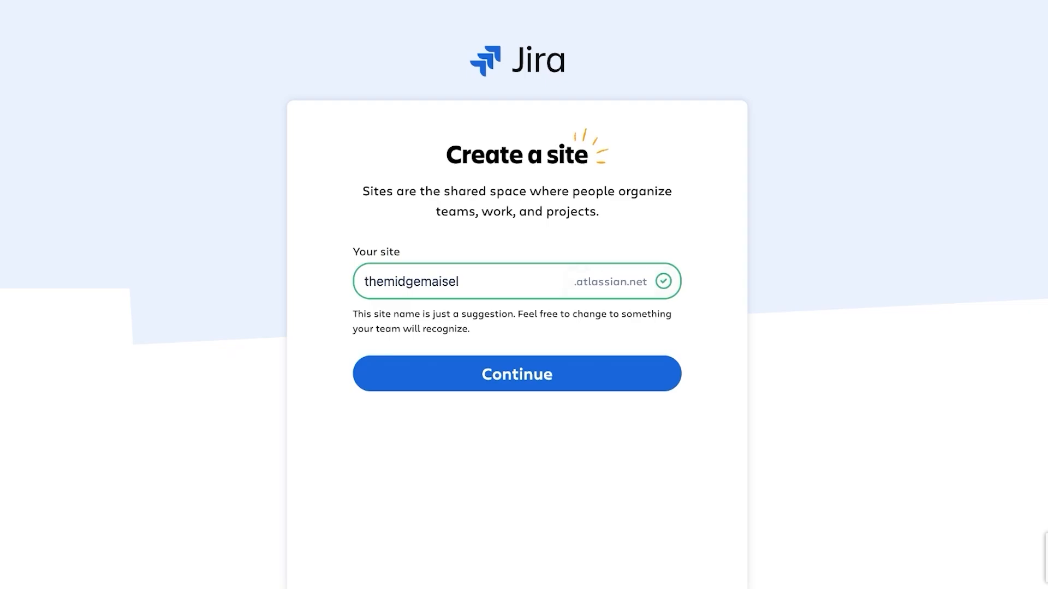
pyautogui.click(517, 374)
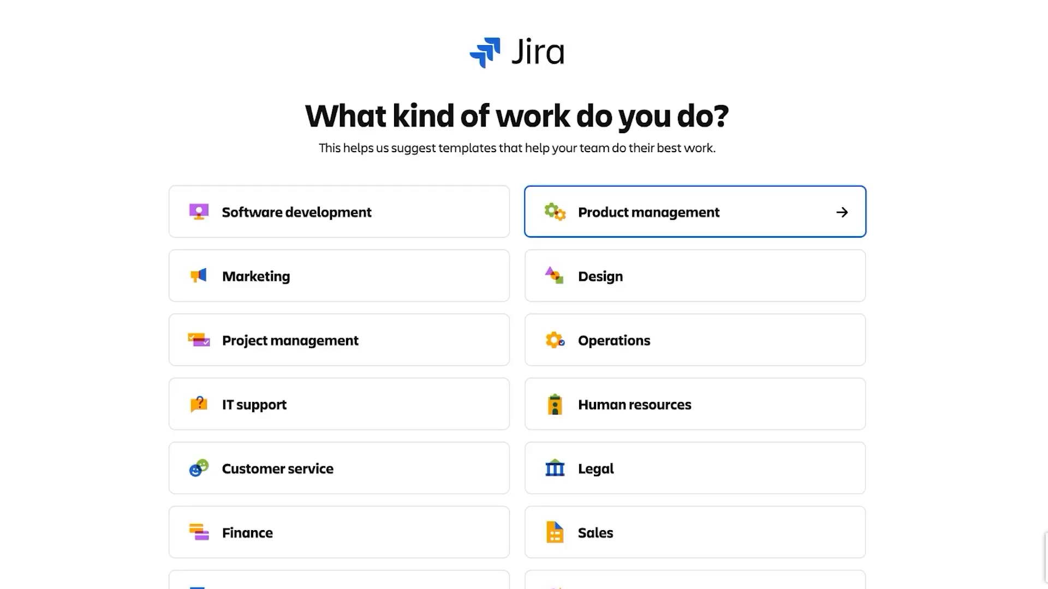
# Choose project management as the kind of work you do
pyautogui.scroll(-1, 695, 212)
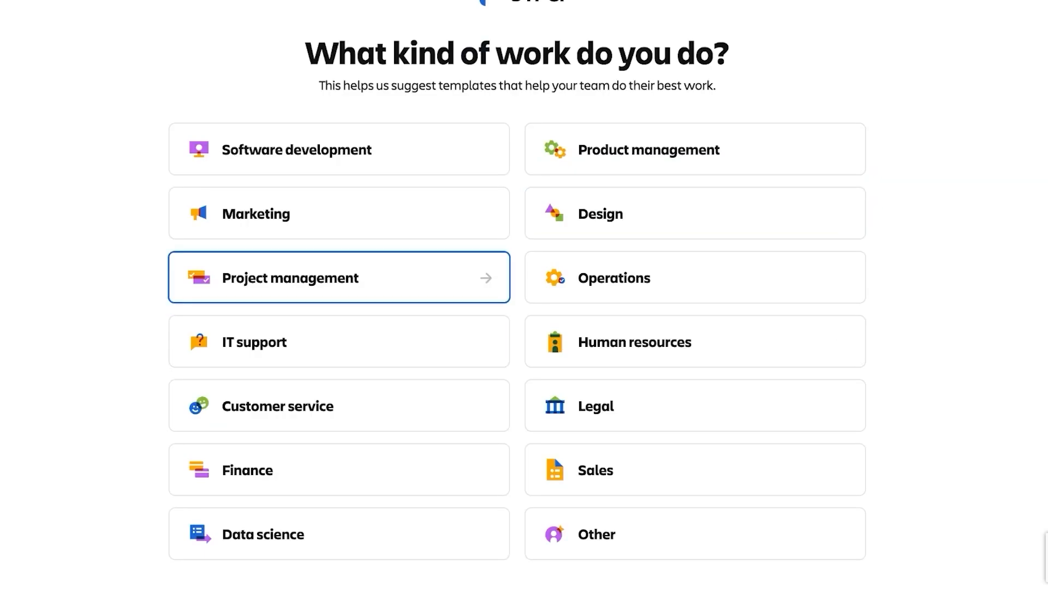
pyautogui.click(339, 278)
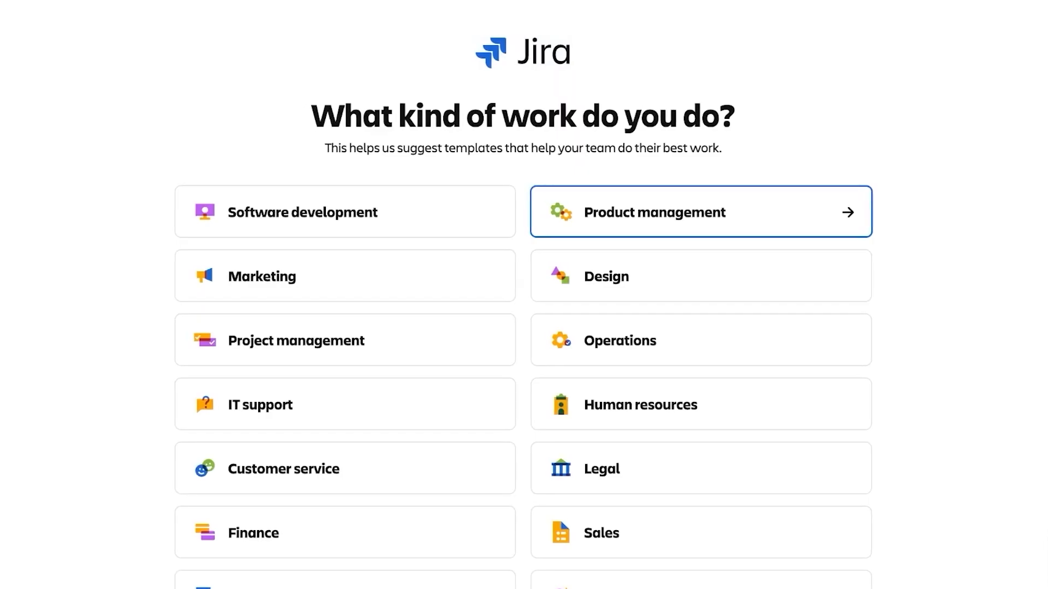
pyautogui.scroll(-1, 344, 340)
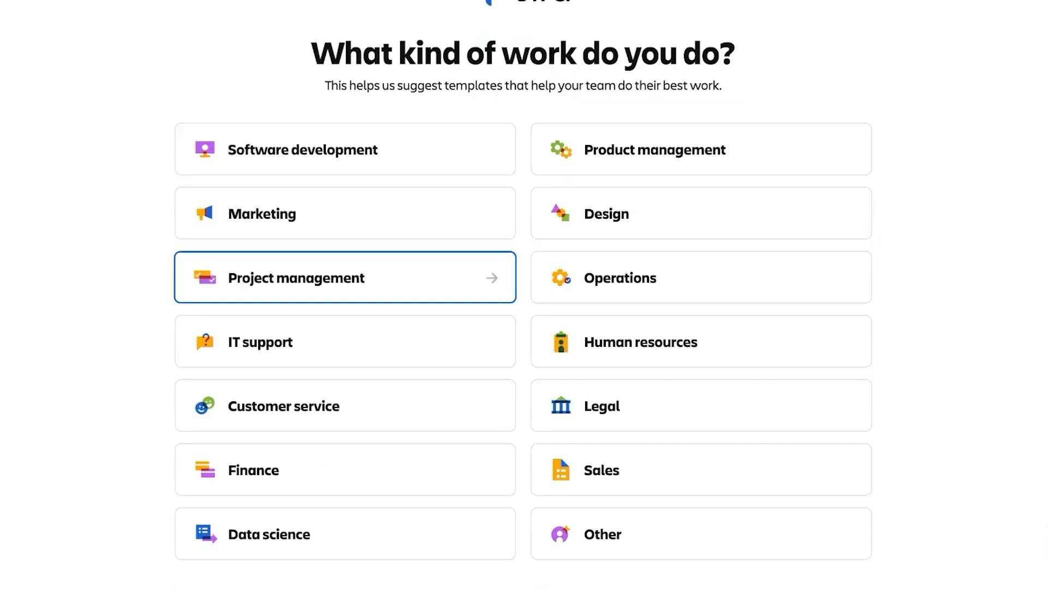
pyautogui.click(345, 277)
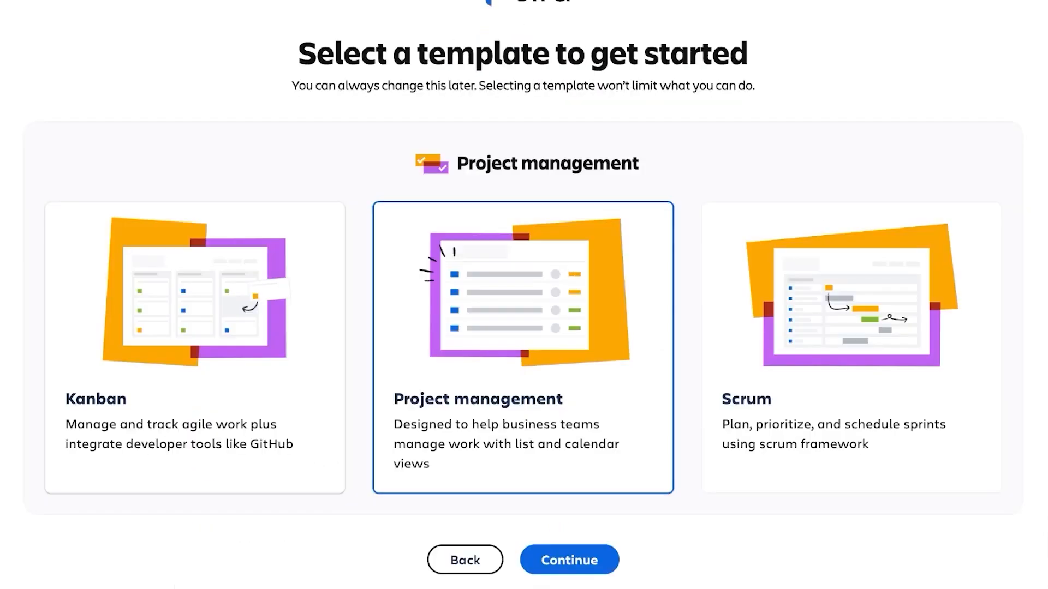
# Compare the Project management and Scrum templates, then settle on Kanban and continue
pyautogui.click(195, 348)
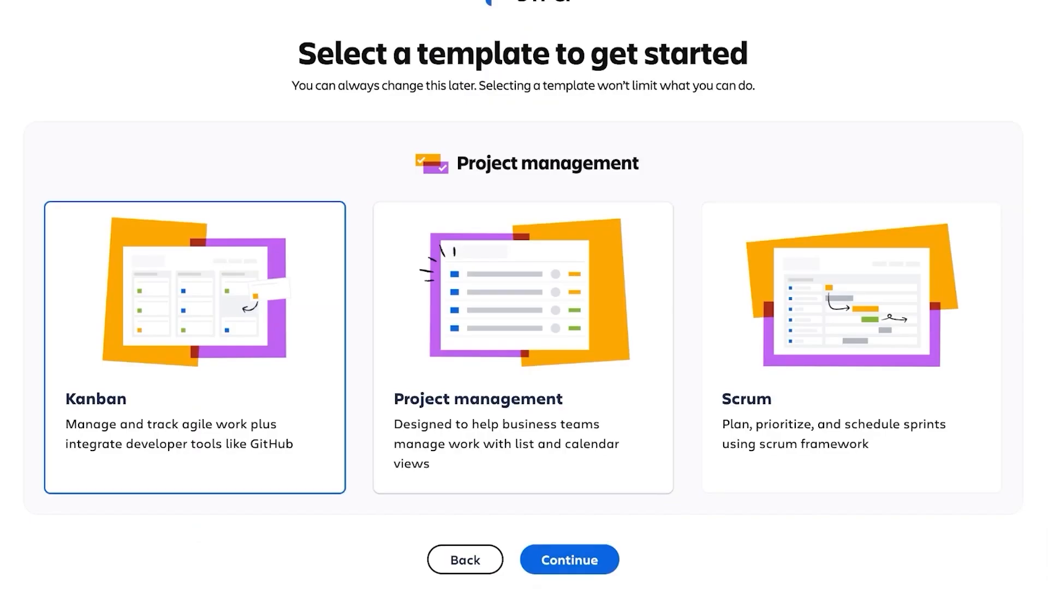
pyautogui.click(523, 348)
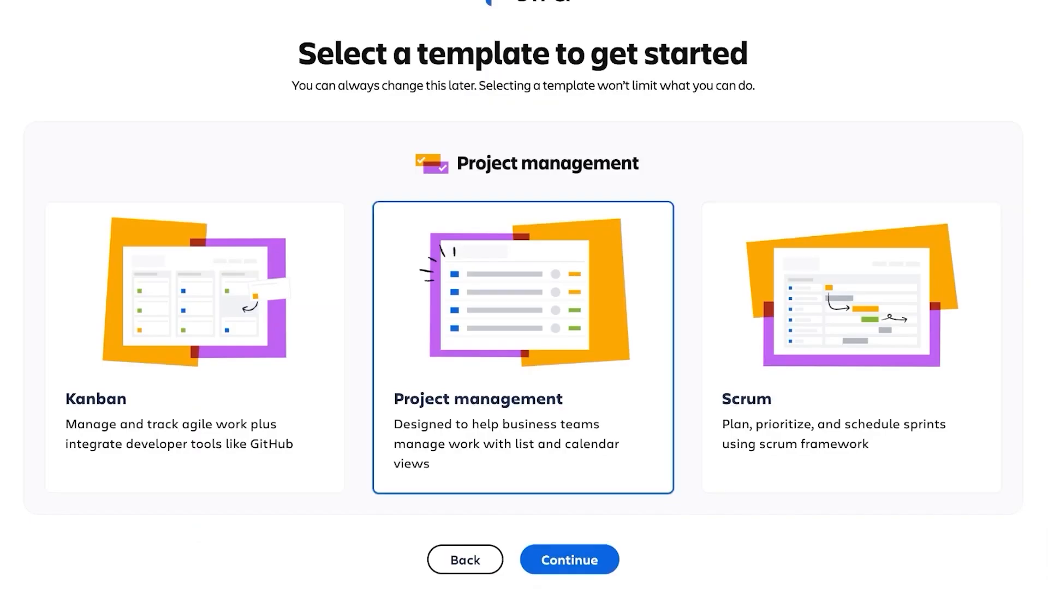
pyautogui.click(851, 348)
pyautogui.scroll(-1, 851, 348)
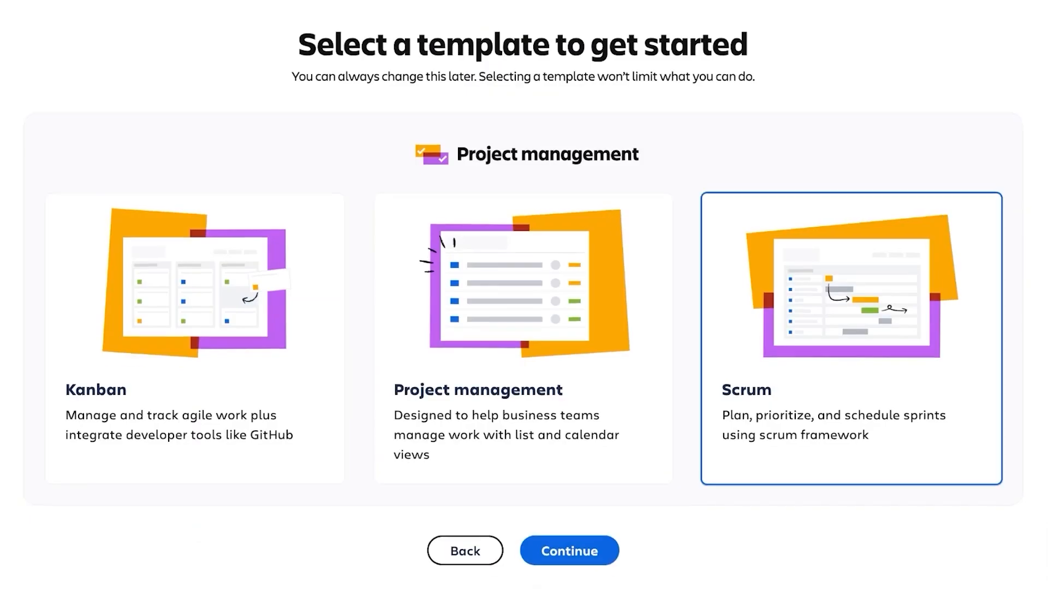
pyautogui.click(194, 318)
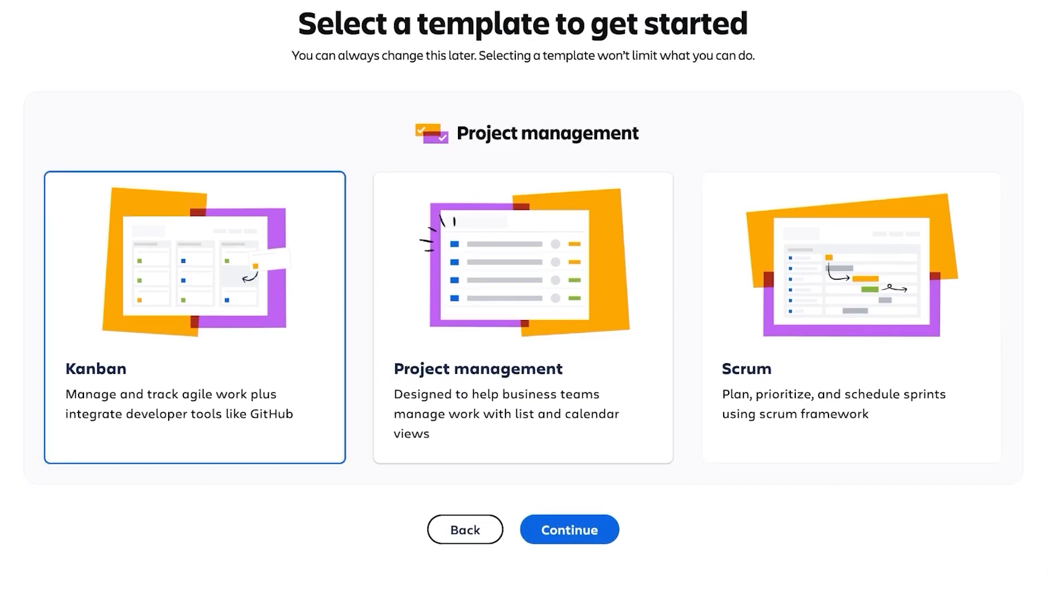
pyautogui.click(569, 529)
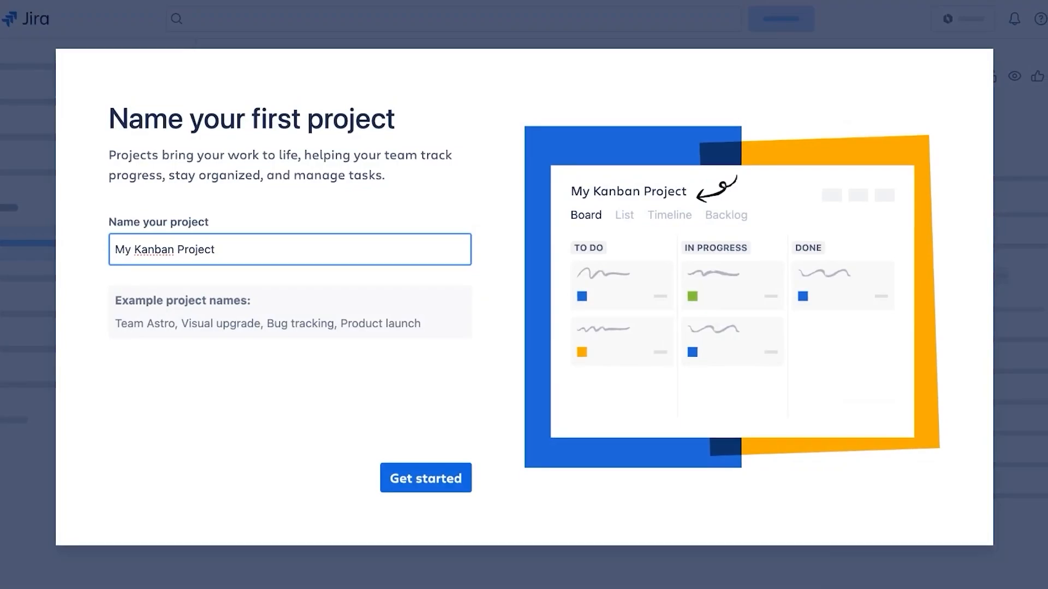
# Name the project 'Panels - 009' and add Story to its work types
pyautogui.press('BackSpace')
pyautogui.press('BackSpace')
pyautogui.press('BackSpace')
pyautogui.press('BackSpace')
pyautogui.press('BackSpace')
pyautogui.press('BackSpace')
pyautogui.press('BackSpace')
pyautogui.press('BackSpace')
pyautogui.press('BackSpace')
pyautogui.press('BackSpace')
pyautogui.press('BackSpace')
pyautogui.press('BackSpace')
pyautogui.press('BackSpace')
pyautogui.press('BackSpace')
pyautogui.press('BackSpace')
pyautogui.press('BackSpace')
pyautogui.press('BackSpace')
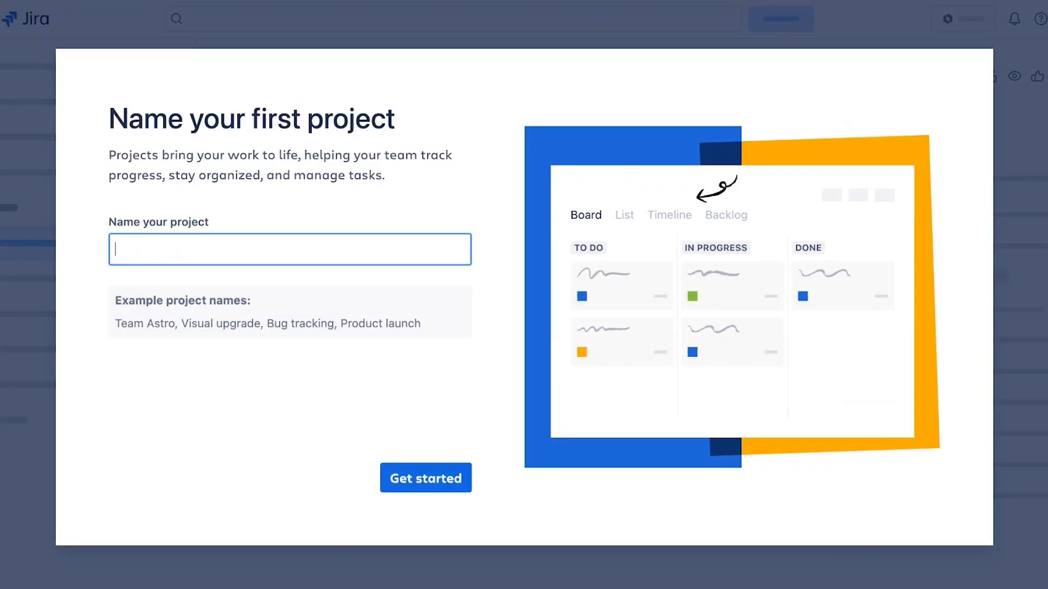
pyautogui.write('Panels - 009')
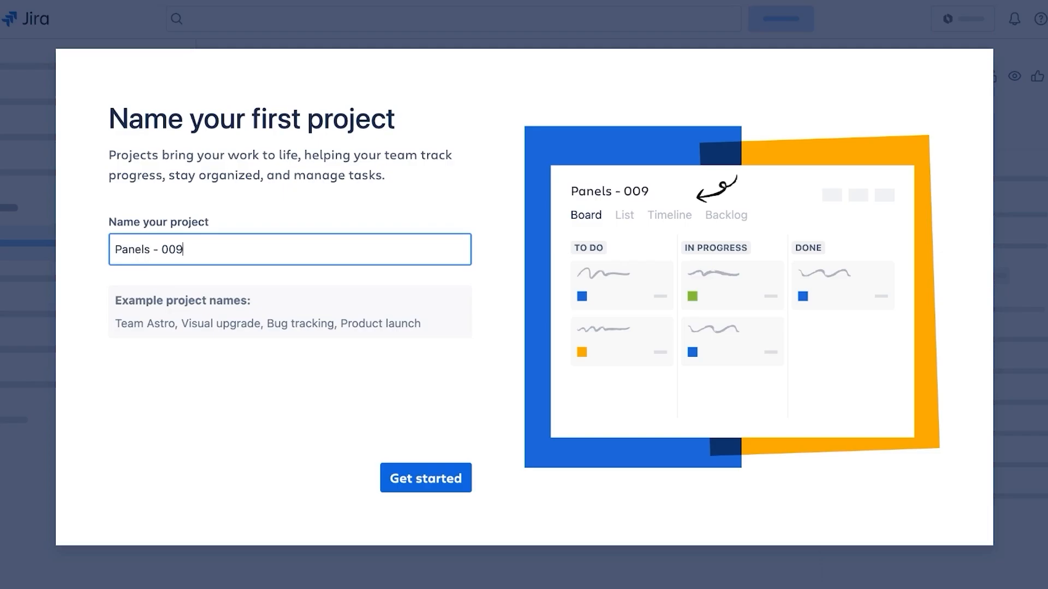
pyautogui.press('Return')
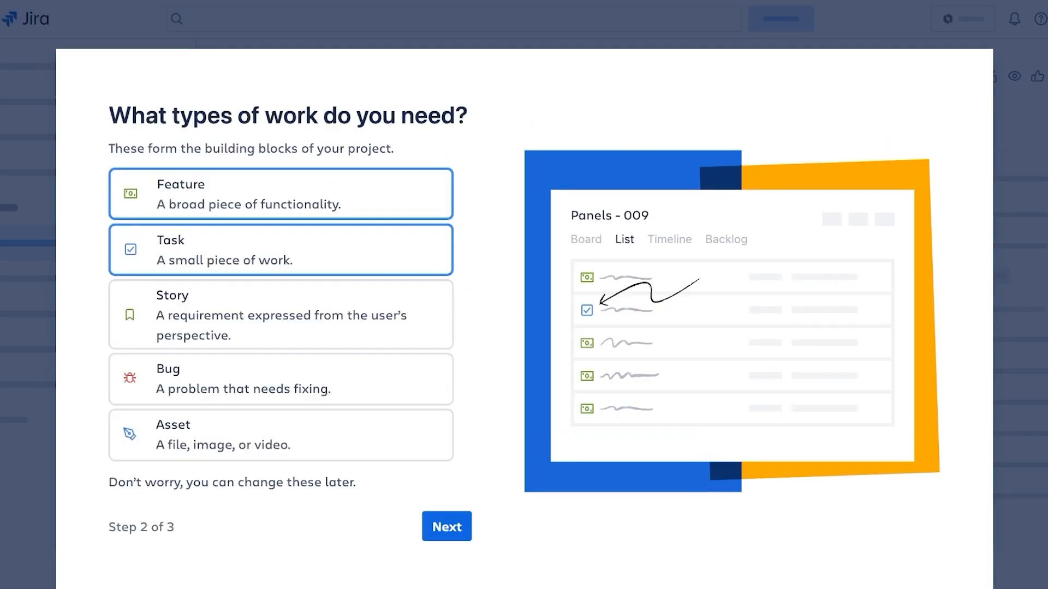
pyautogui.click(280, 315)
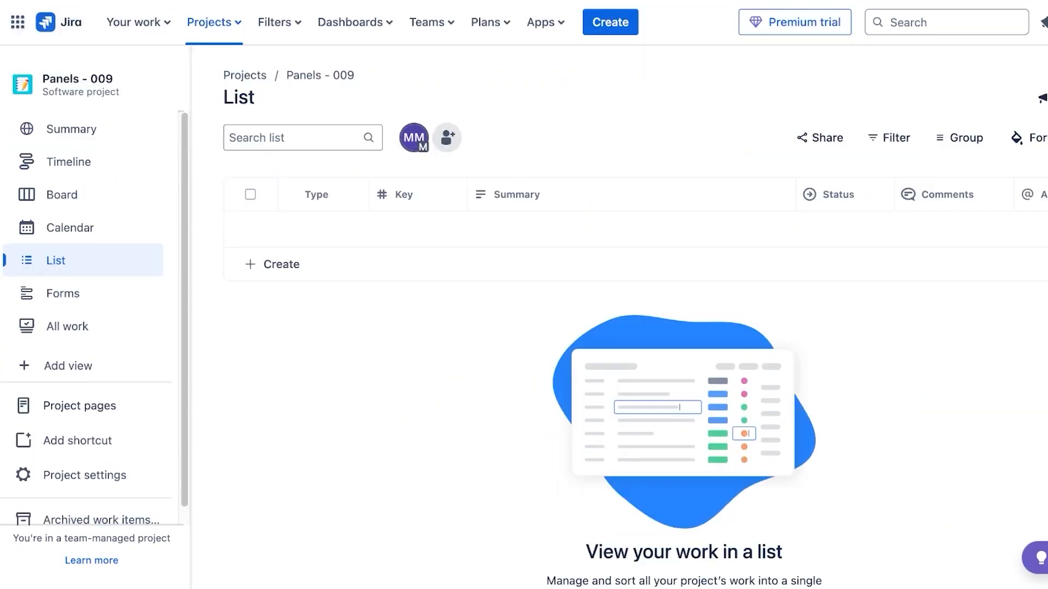
# Switch to the other site's Jira and view the Panels - 009 summary, timeline and board
pyautogui.click(17, 22)
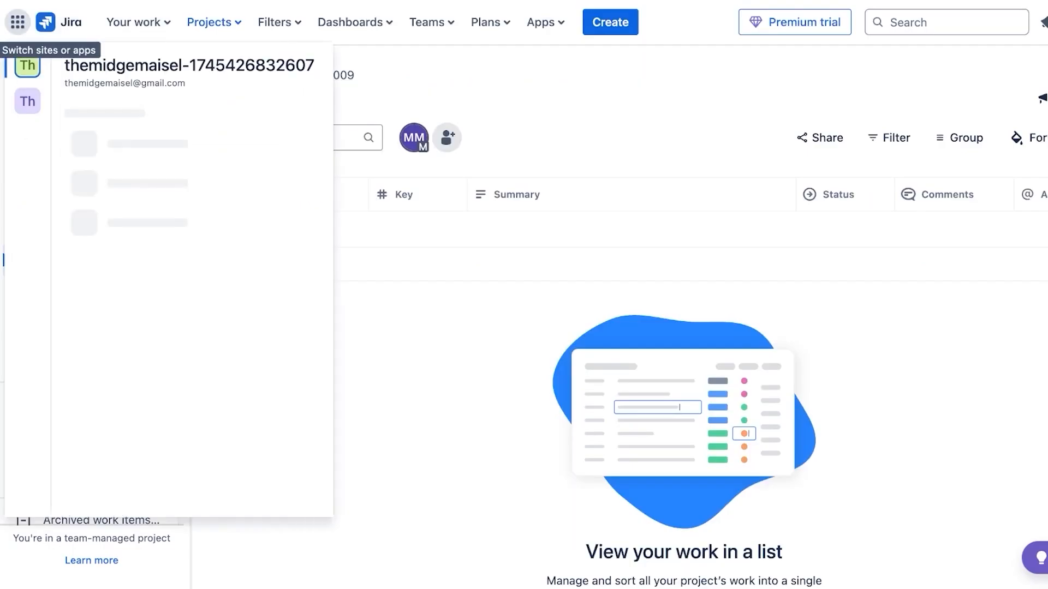
pyautogui.click(27, 100)
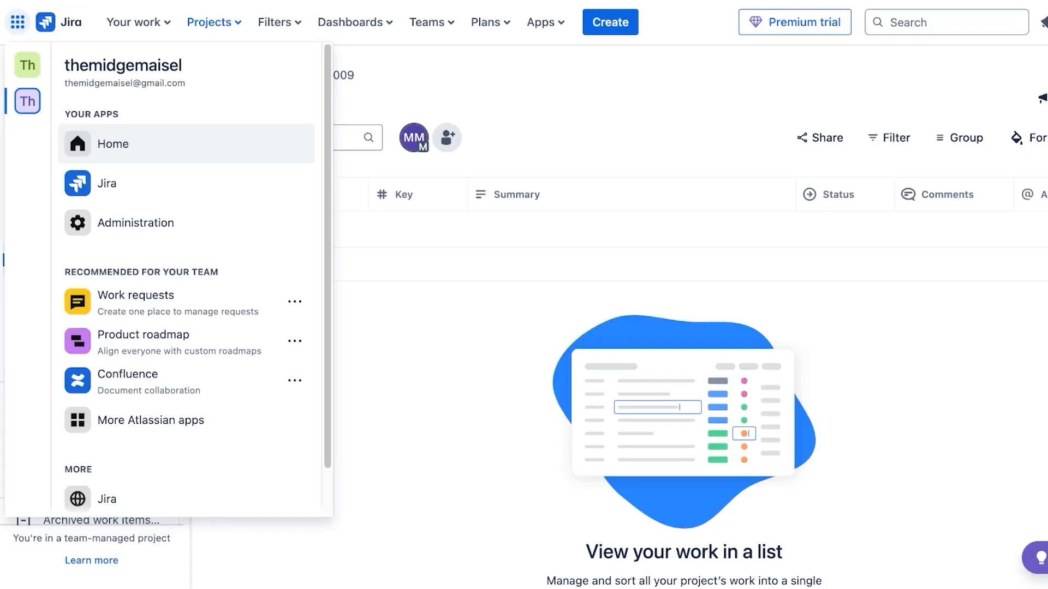
pyautogui.click(113, 144)
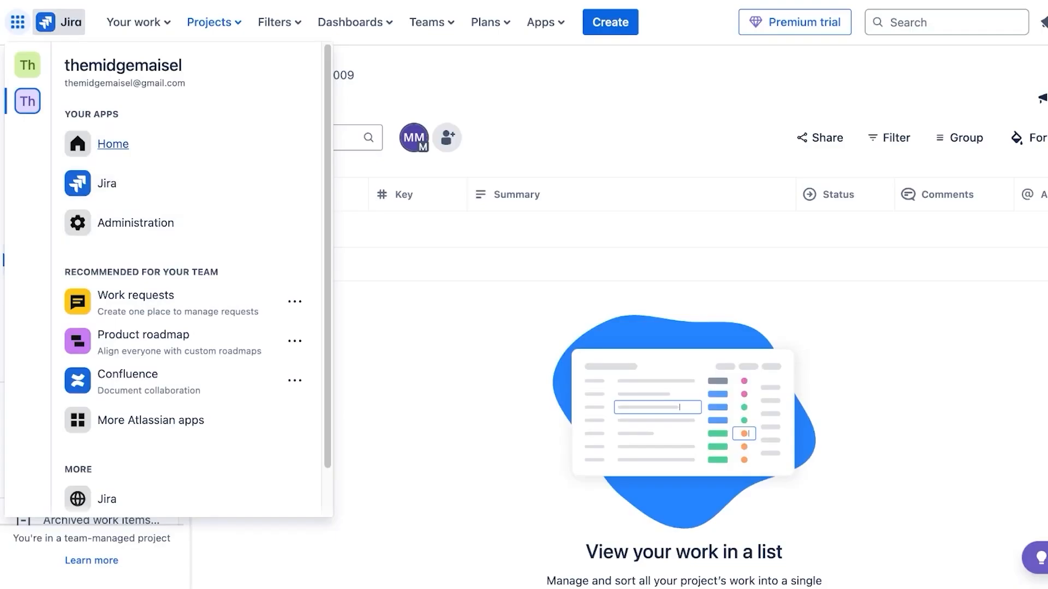
pyautogui.click(59, 22)
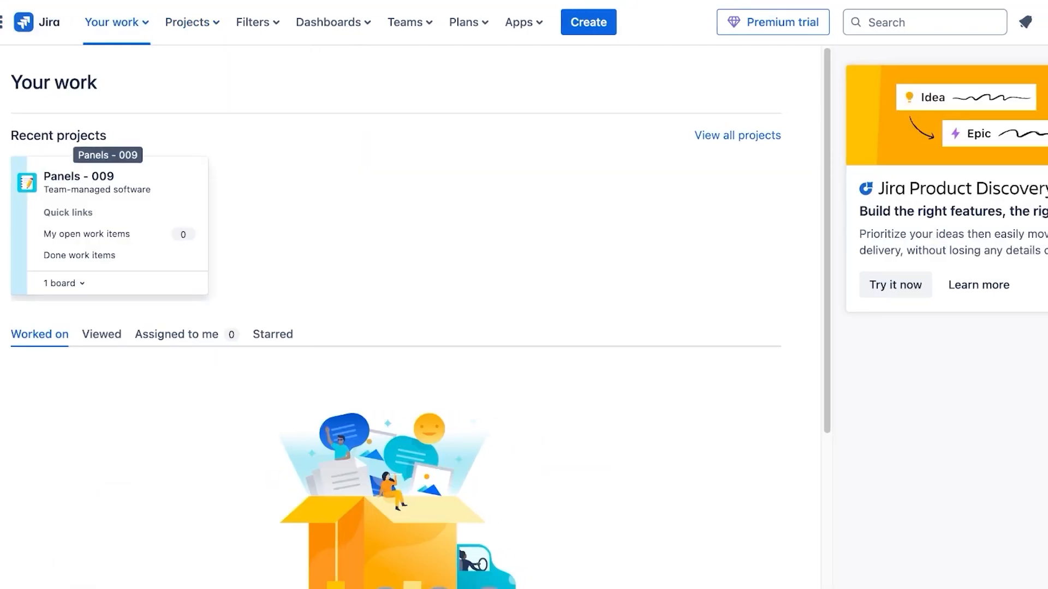
pyautogui.click(79, 177)
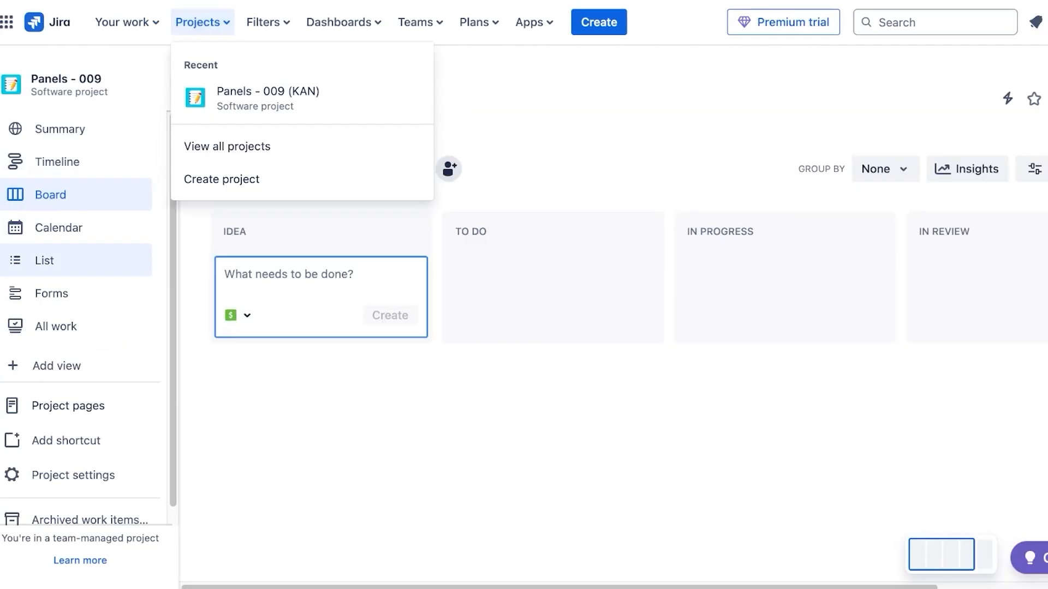
pyautogui.click(66, 130)
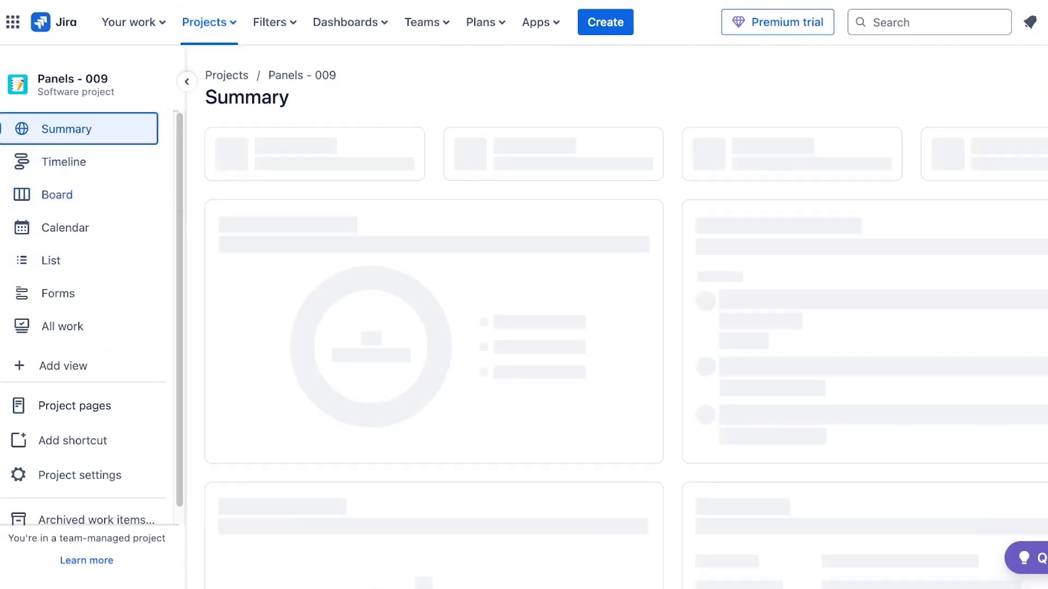
pyautogui.click(64, 162)
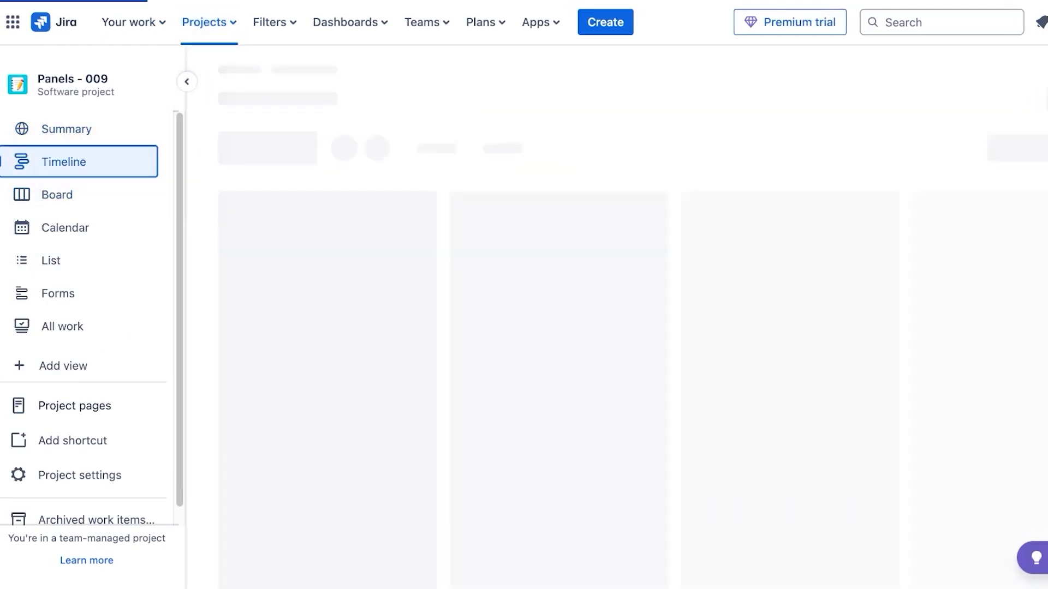
pyautogui.click(57, 194)
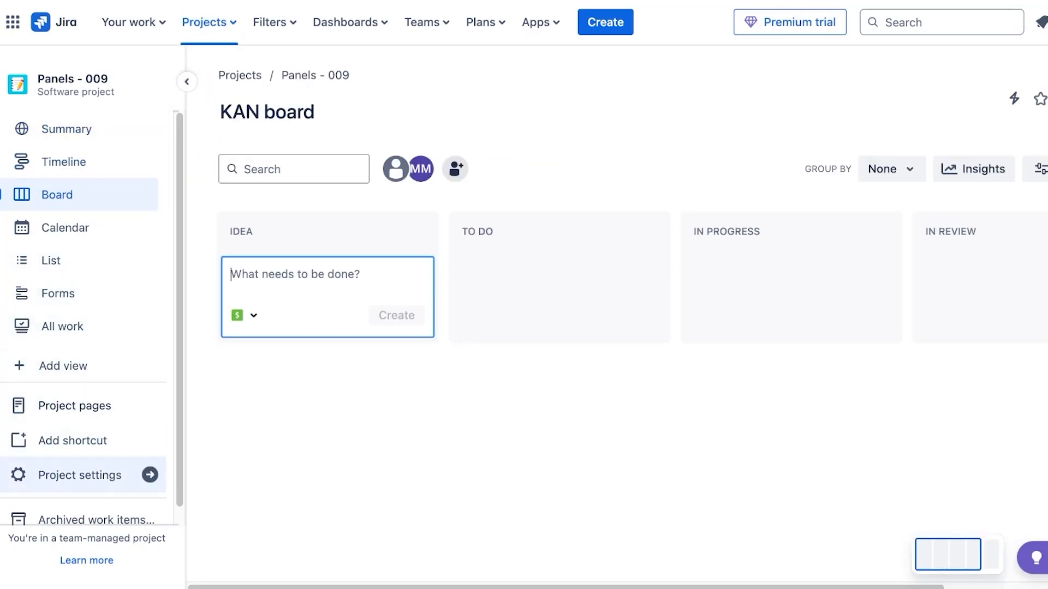
# Browse the Filters, Dashboards, Teams and Apps menus, then go to Project settings
pyautogui.scroll(-1, 82, 469)
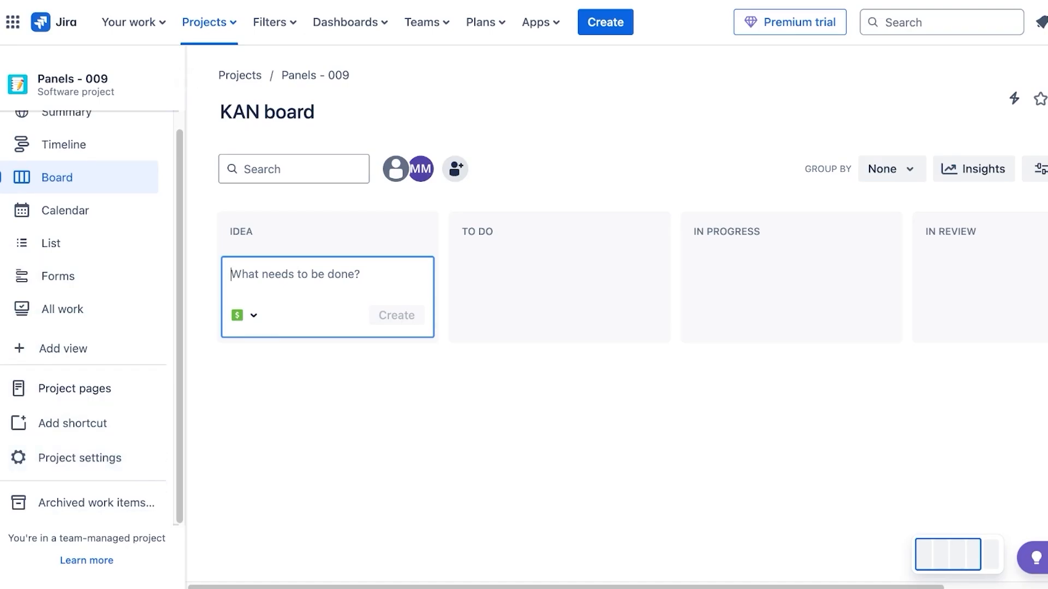
pyautogui.click(269, 22)
pyautogui.click(350, 21)
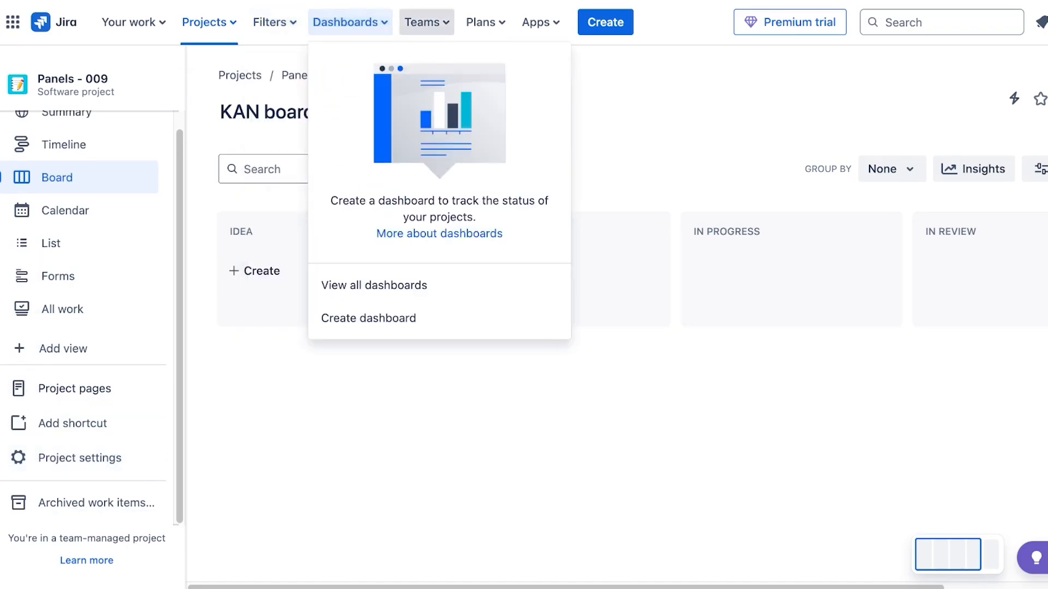
pyautogui.click(426, 22)
pyautogui.click(540, 22)
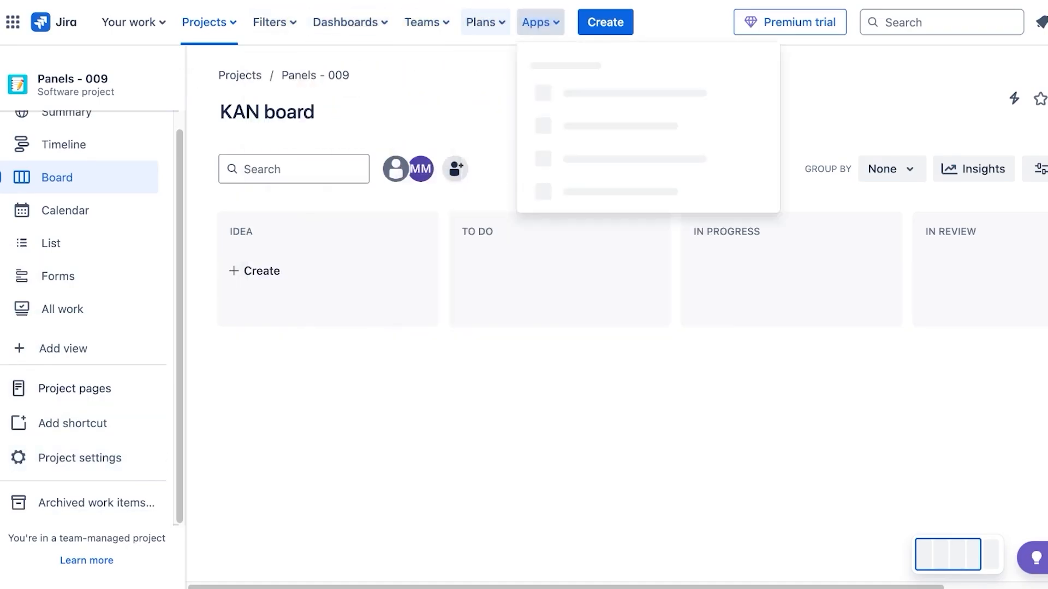
pyautogui.click(257, 437)
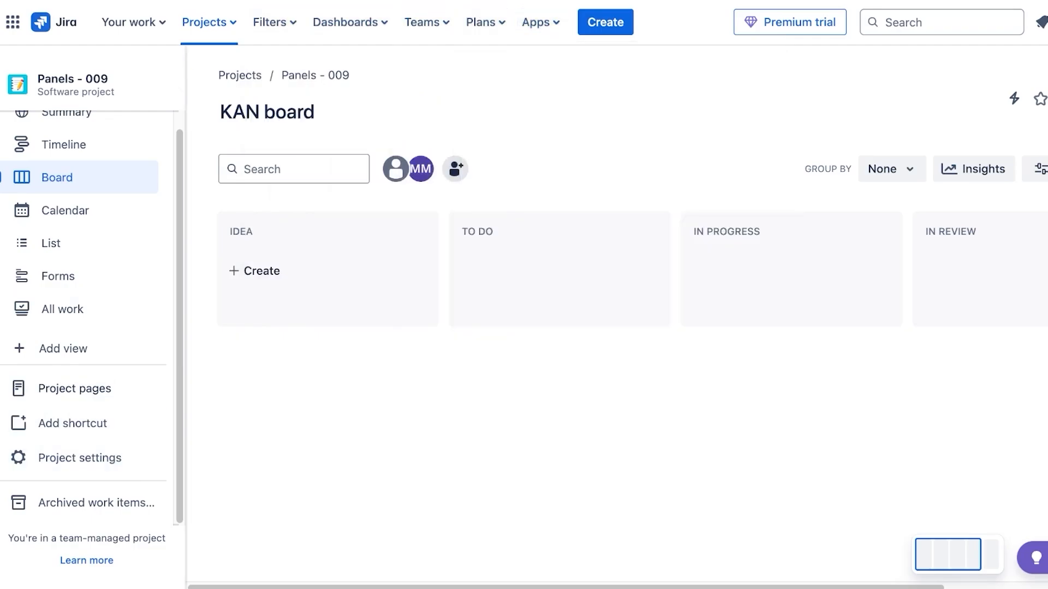
pyautogui.click(79, 458)
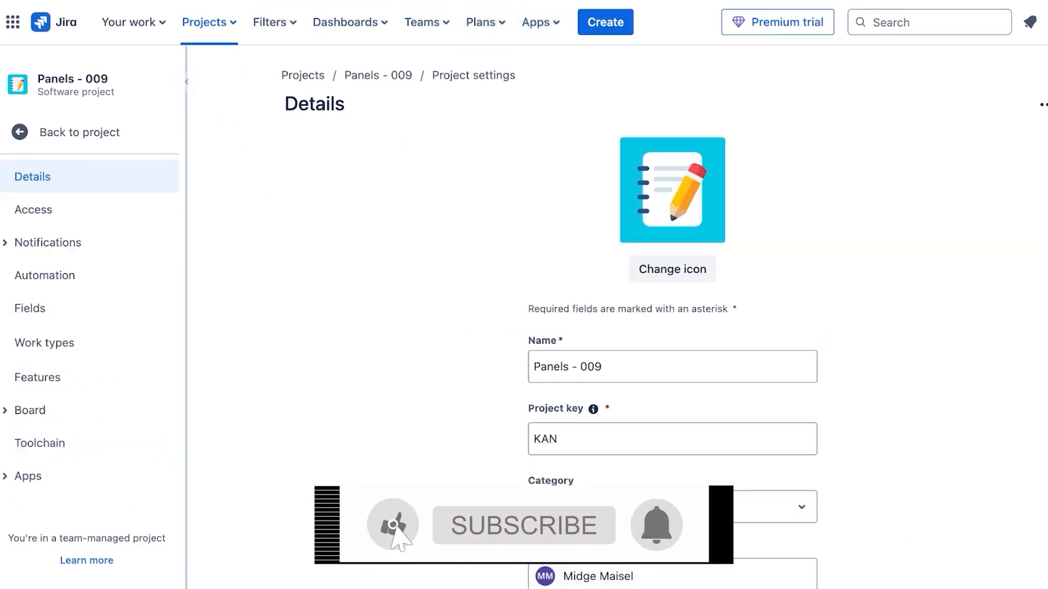
# Make the project lead the default assignee for Panels - 009
pyautogui.scroll(-2, 672, 297)
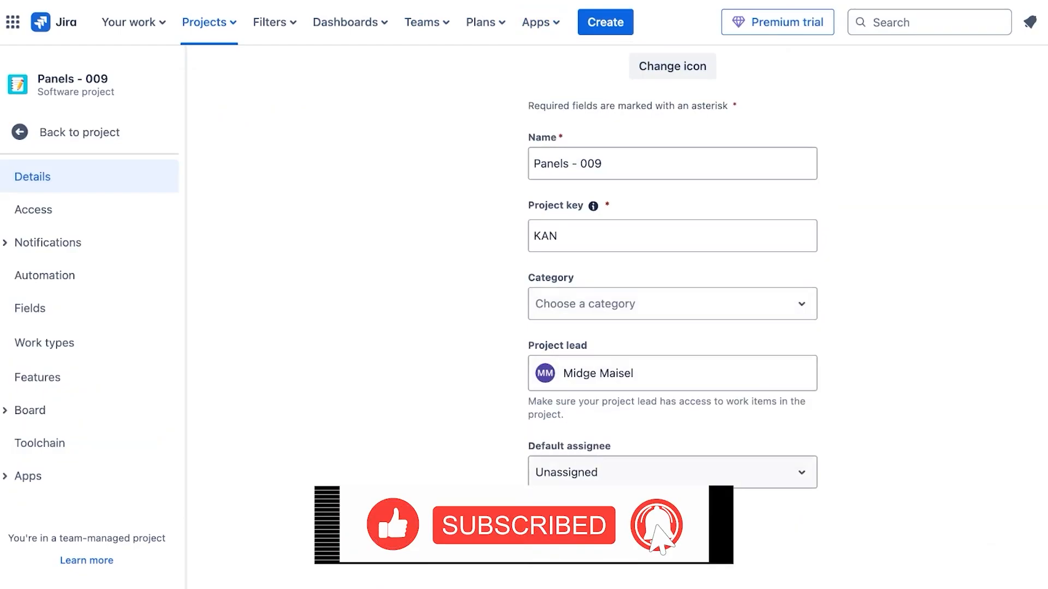
pyautogui.click(672, 472)
pyautogui.click(643, 514)
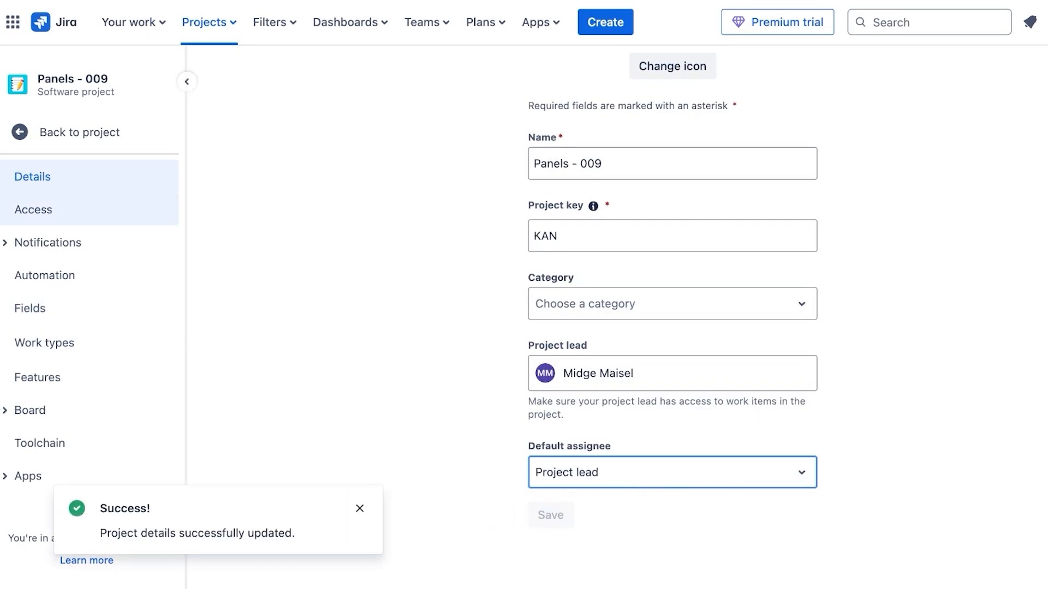
# Add a new person to the project by email with the Member role, then open Automation
pyautogui.click(34, 210)
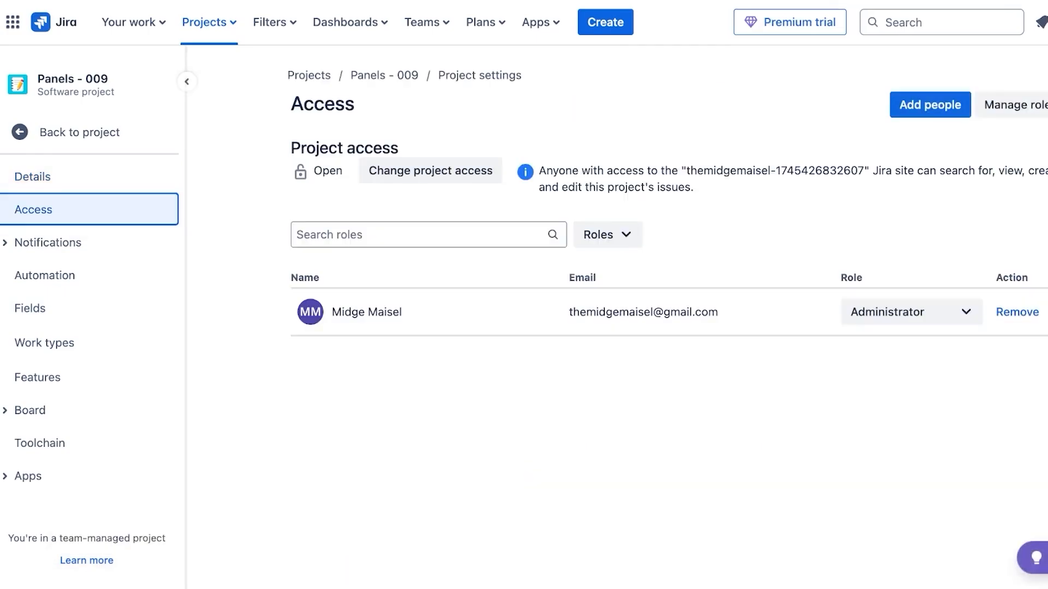
pyautogui.click(929, 105)
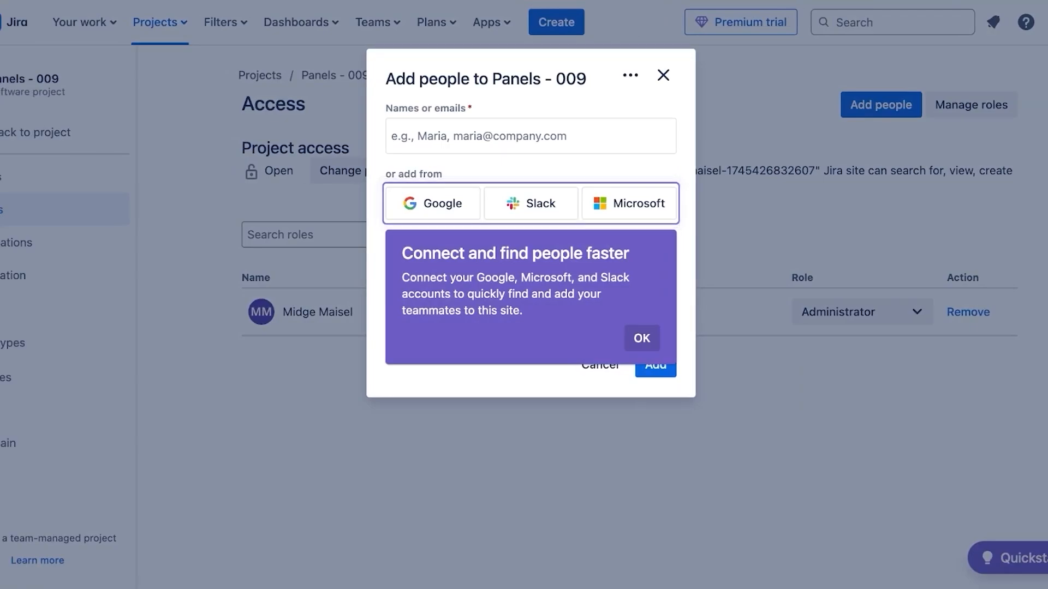
pyautogui.click(642, 338)
pyautogui.click(530, 136)
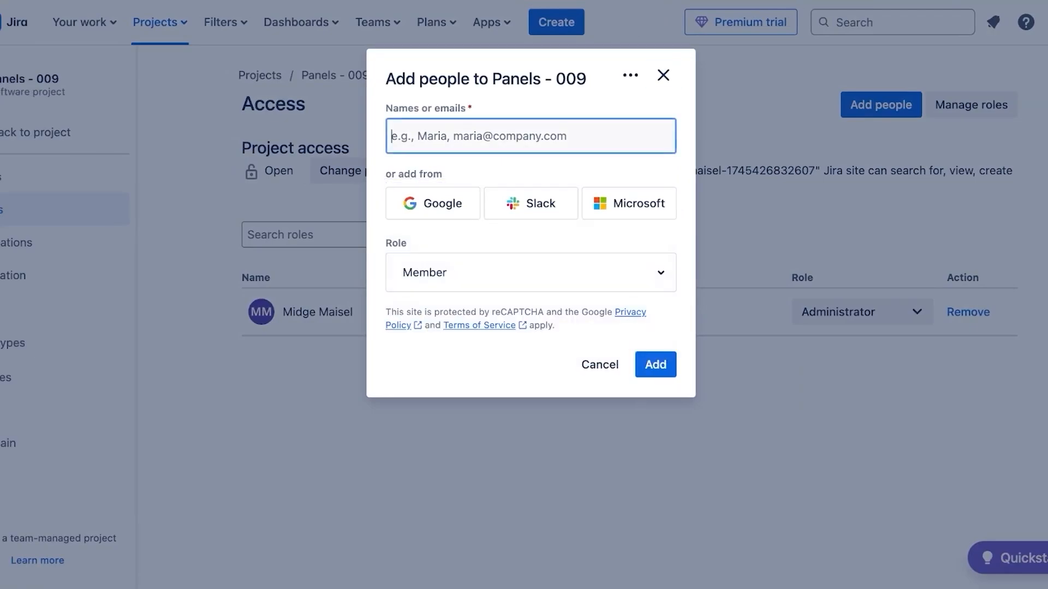
pyautogui.write('weabootima')
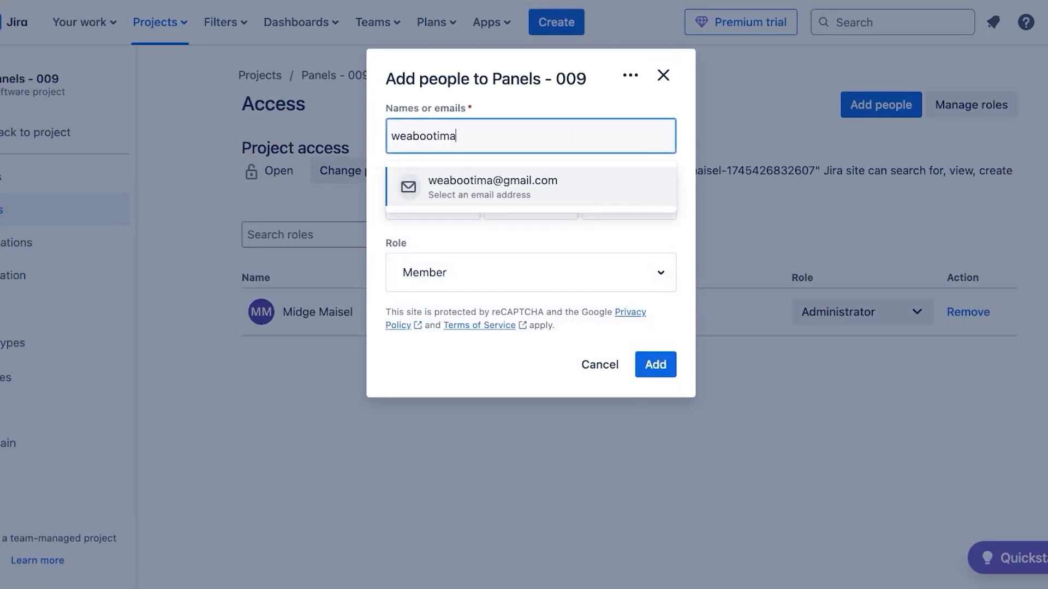
pyautogui.click(530, 187)
pyautogui.click(530, 272)
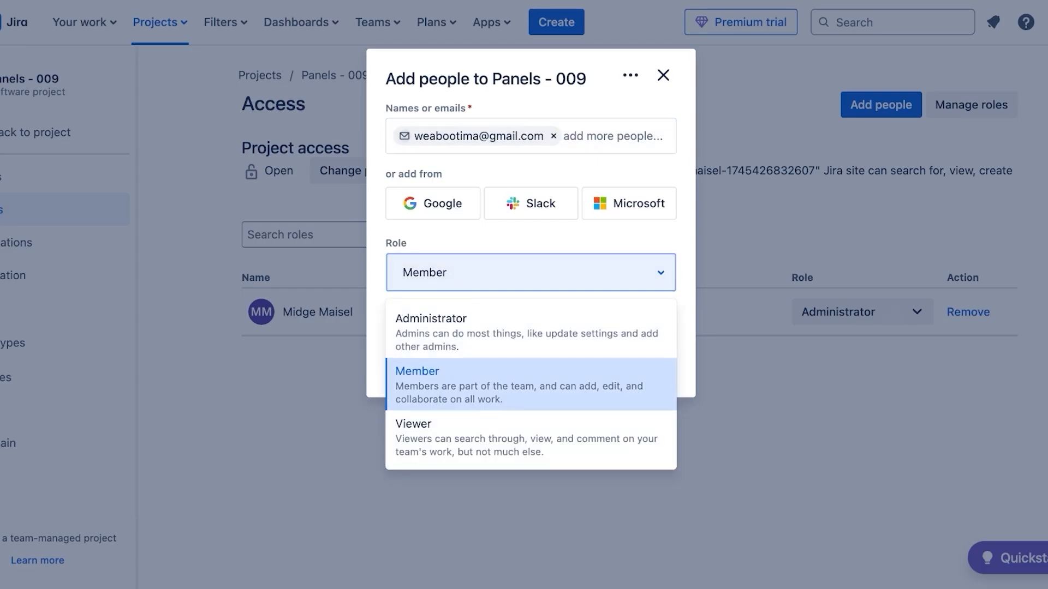
pyautogui.click(531, 385)
pyautogui.click(631, 364)
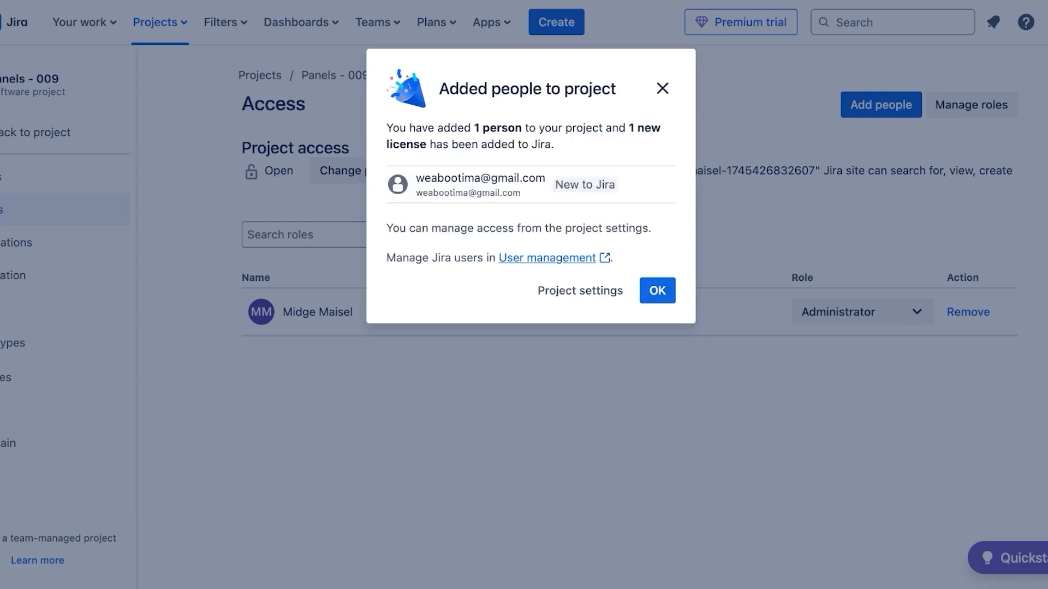
pyautogui.click(662, 89)
pyautogui.click(38, 275)
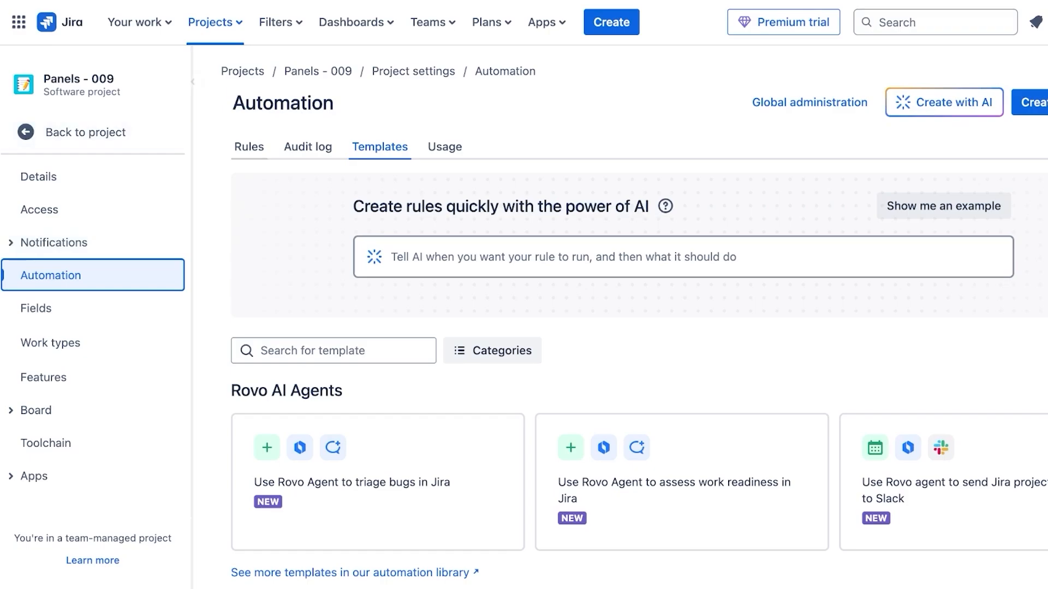
# Review the rules, columns and statuses, custom filters, card covers, timeline and apps settings, then return to the board
pyautogui.click(249, 147)
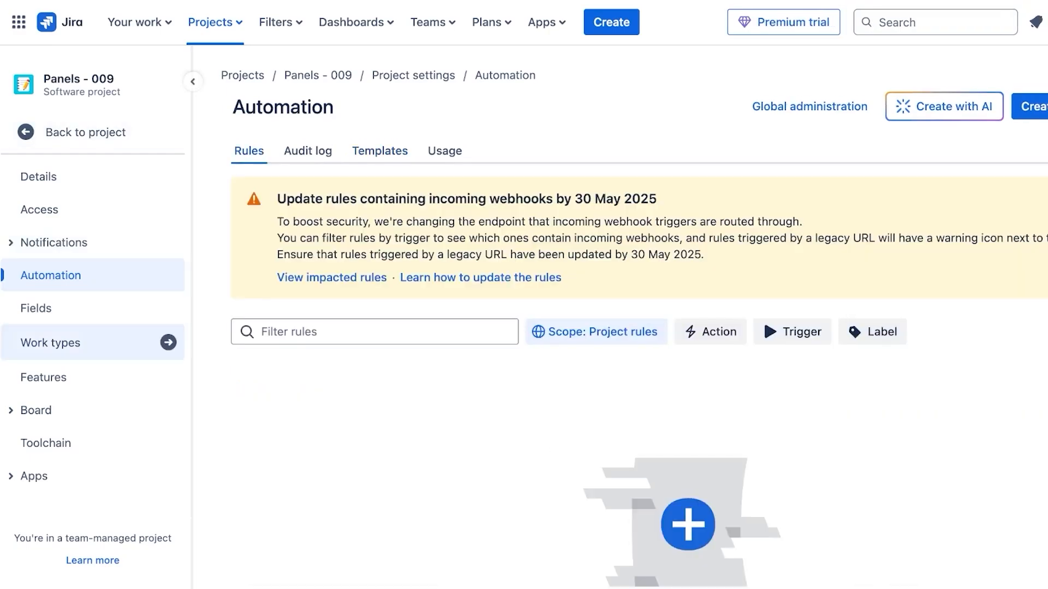
pyautogui.click(36, 410)
pyautogui.scroll(-2, 87, 355)
pyautogui.click(87, 331)
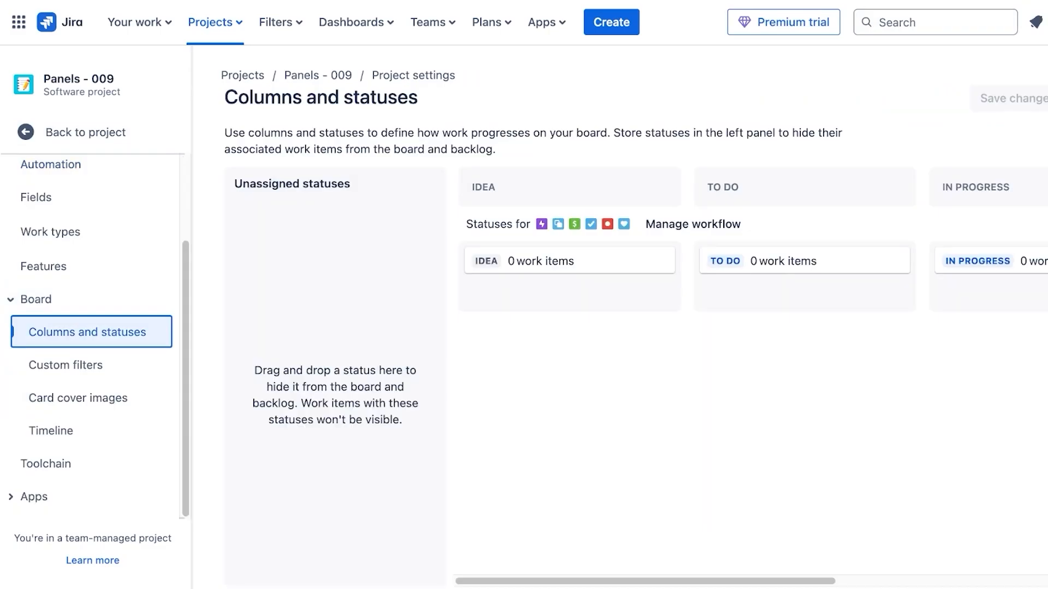
pyautogui.click(65, 365)
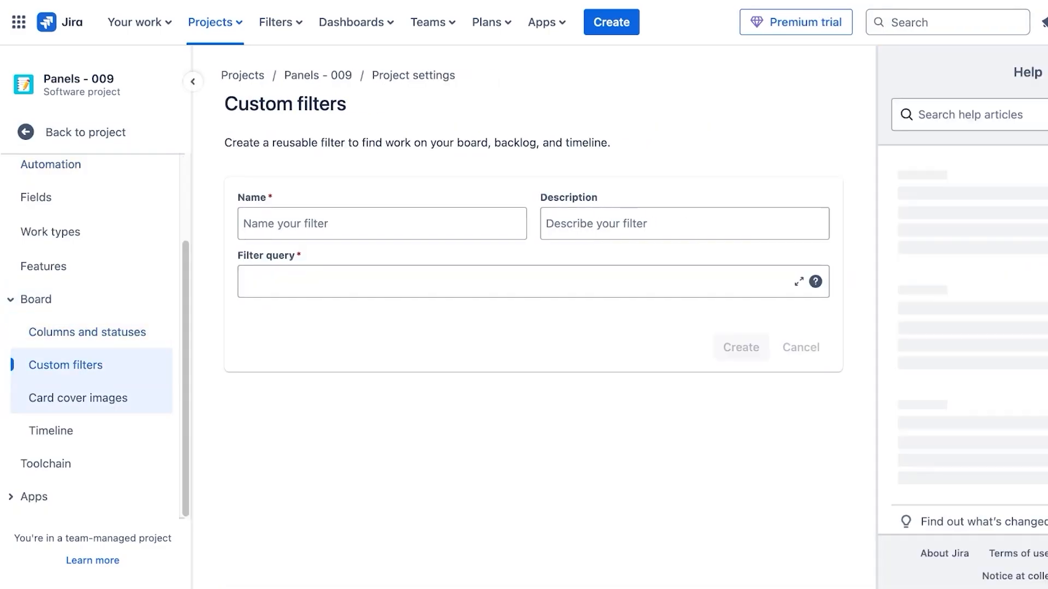
pyautogui.click(78, 398)
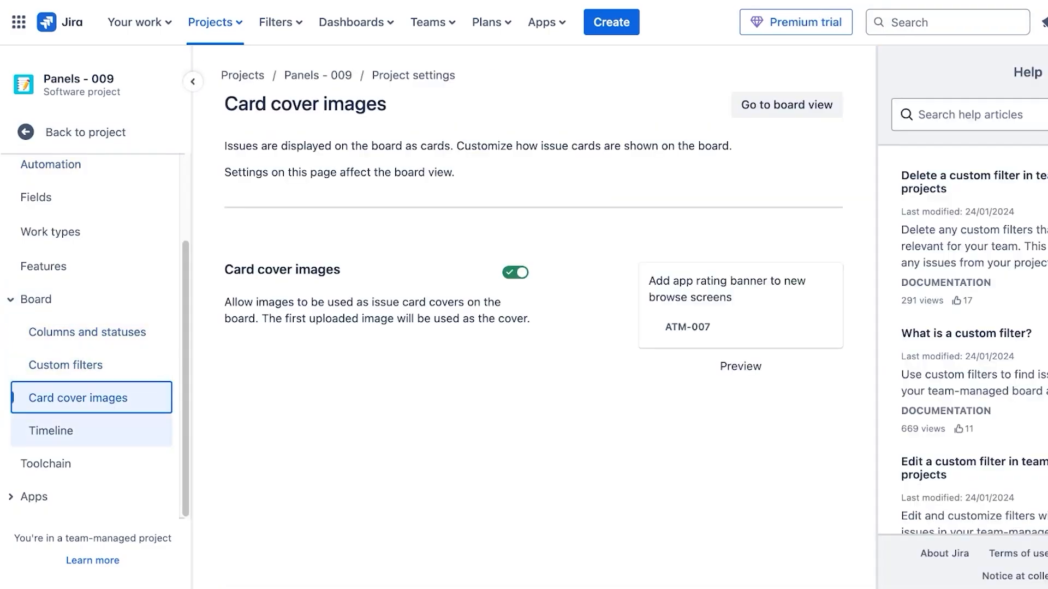
pyautogui.click(51, 431)
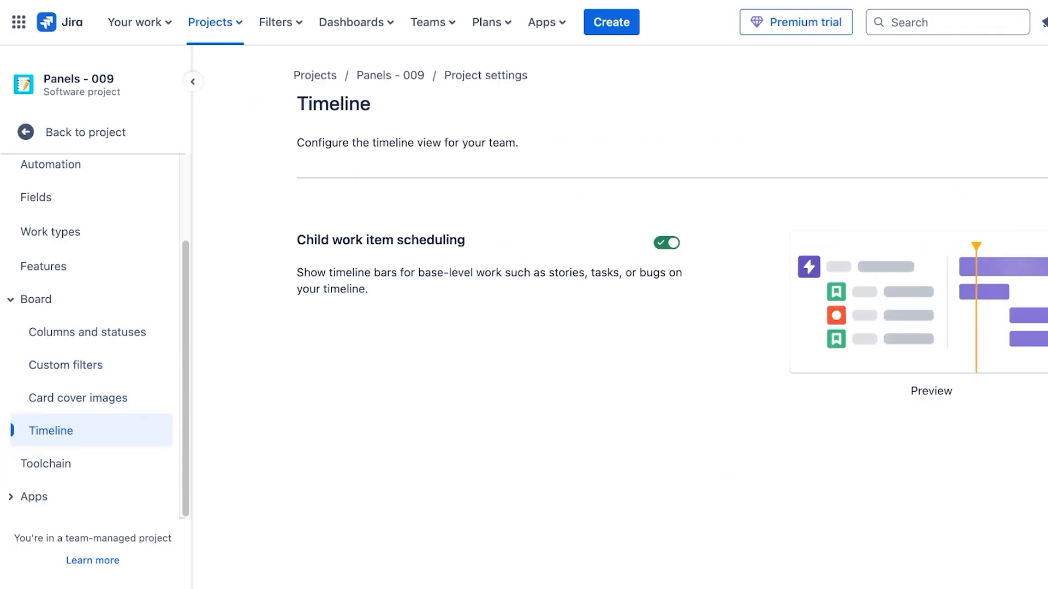
pyautogui.click(34, 496)
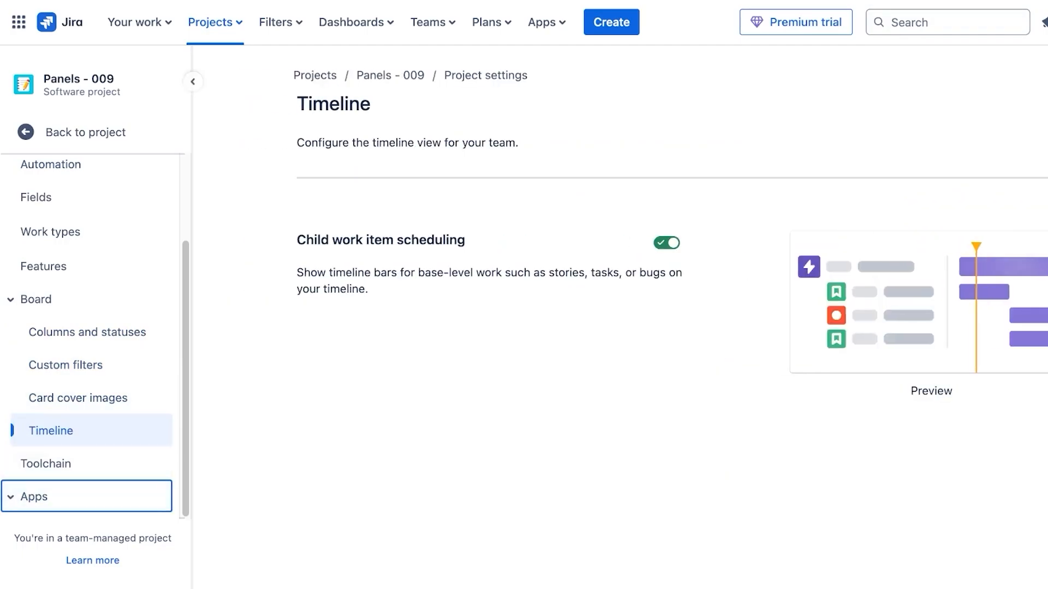
pyautogui.click(85, 132)
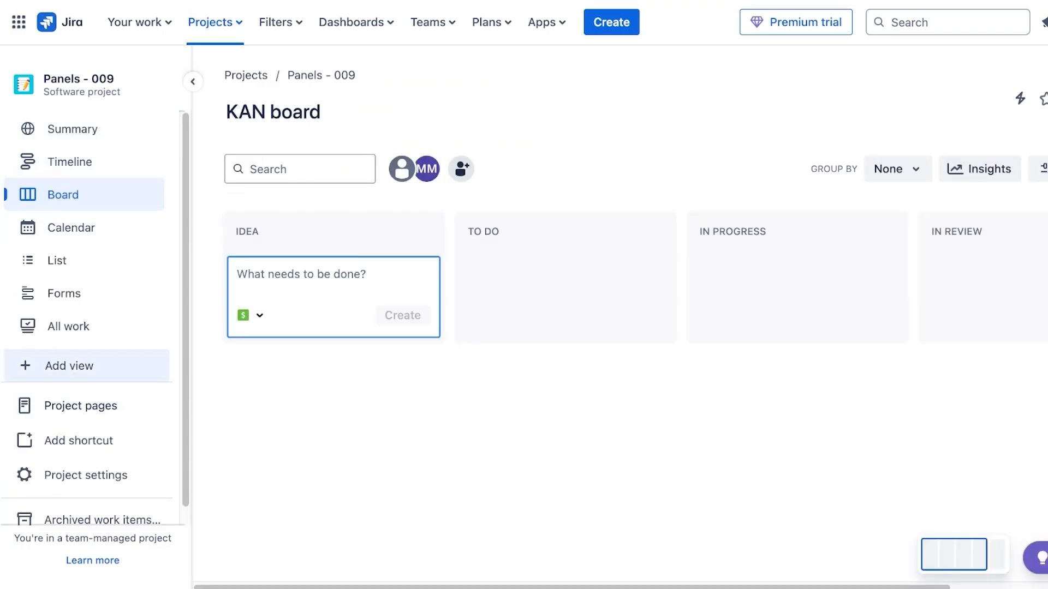
# Begin a new card in the IDEA column and set its work type to Asset
pyautogui.click(84, 195)
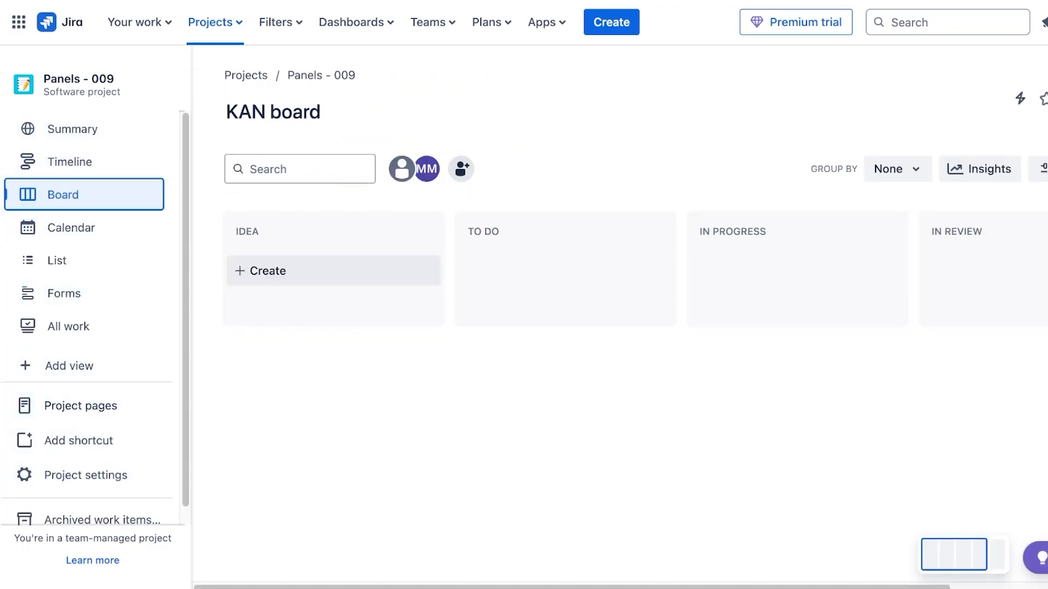
pyautogui.click(333, 271)
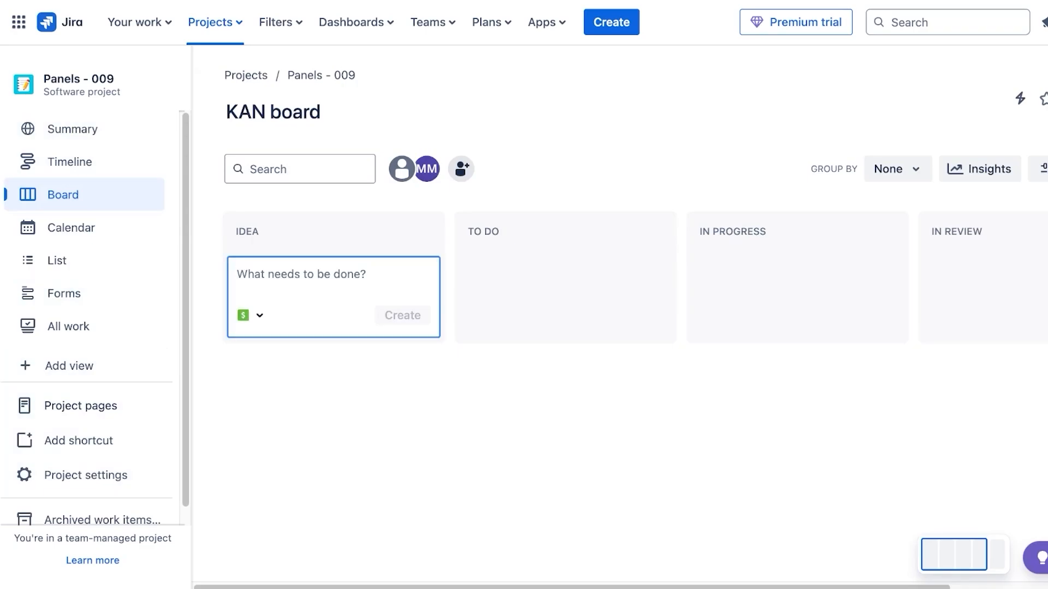
pyautogui.click(252, 315)
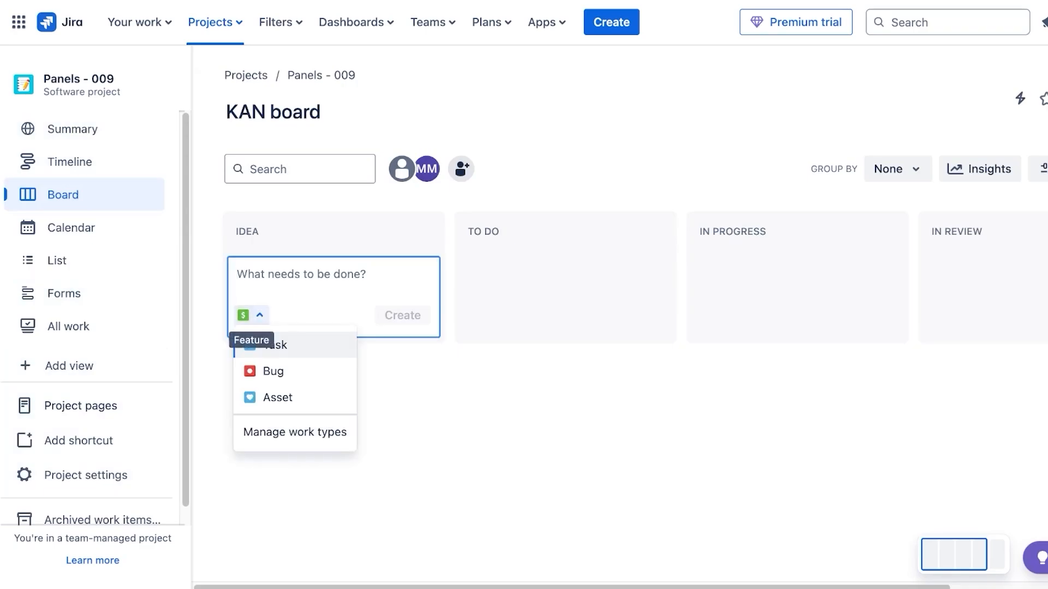
pyautogui.press('Down')
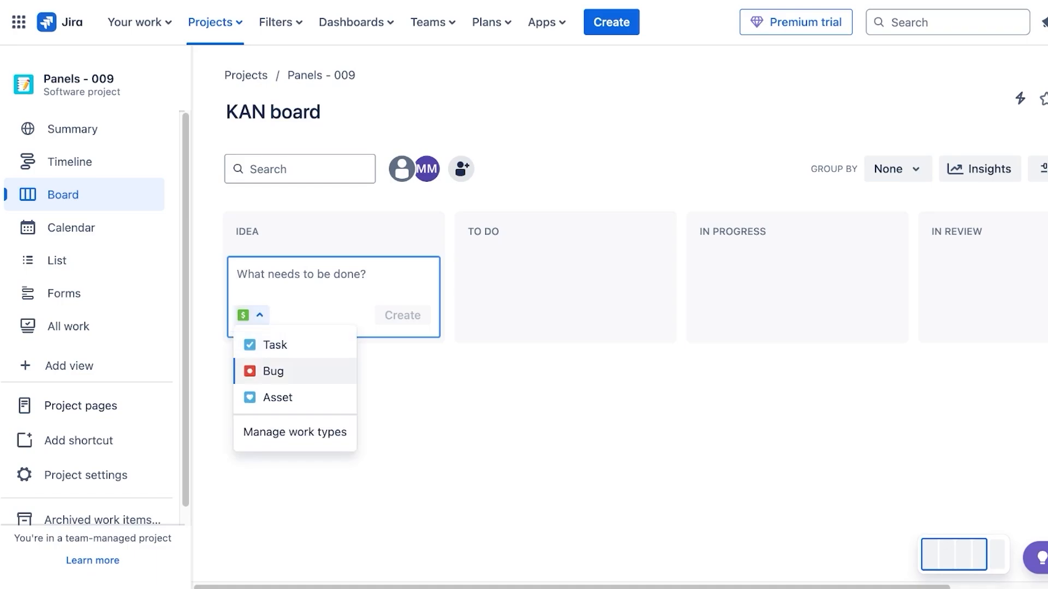
pyautogui.press('Down')
pyautogui.press('Down')
pyautogui.press('Up')
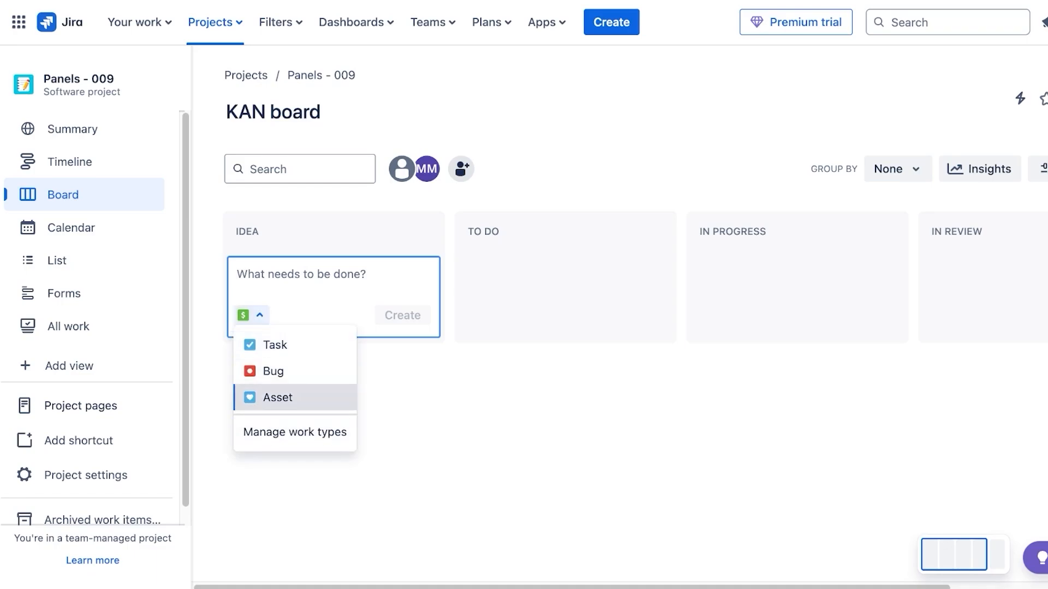
pyautogui.click(296, 398)
pyautogui.click(252, 315)
pyautogui.click(296, 431)
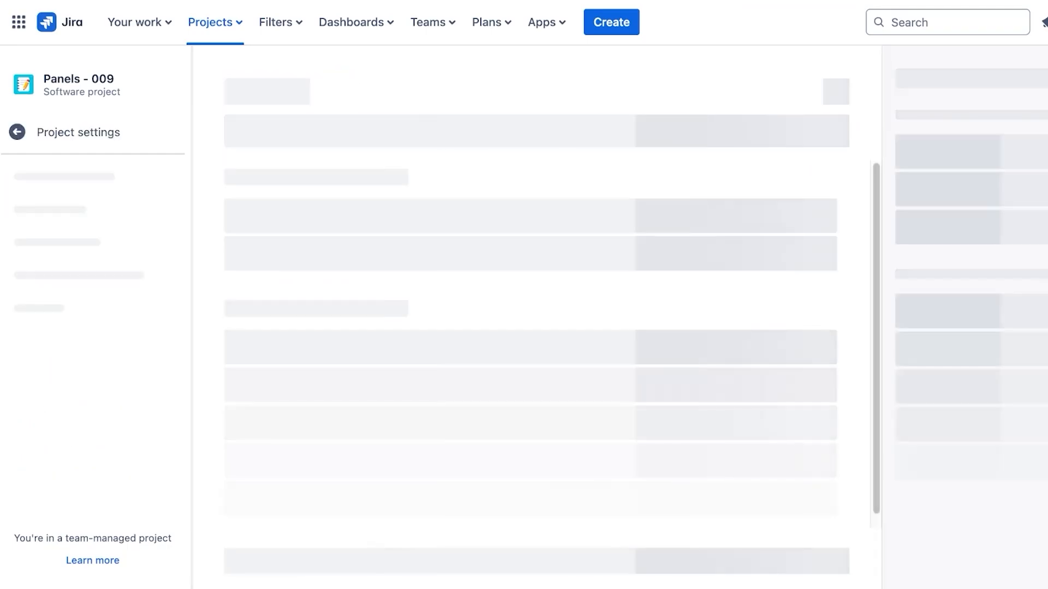
# Review the fields of the Epic, Asset, Bug, Feature and Task work types
pyautogui.scroll(-3, 530, 351)
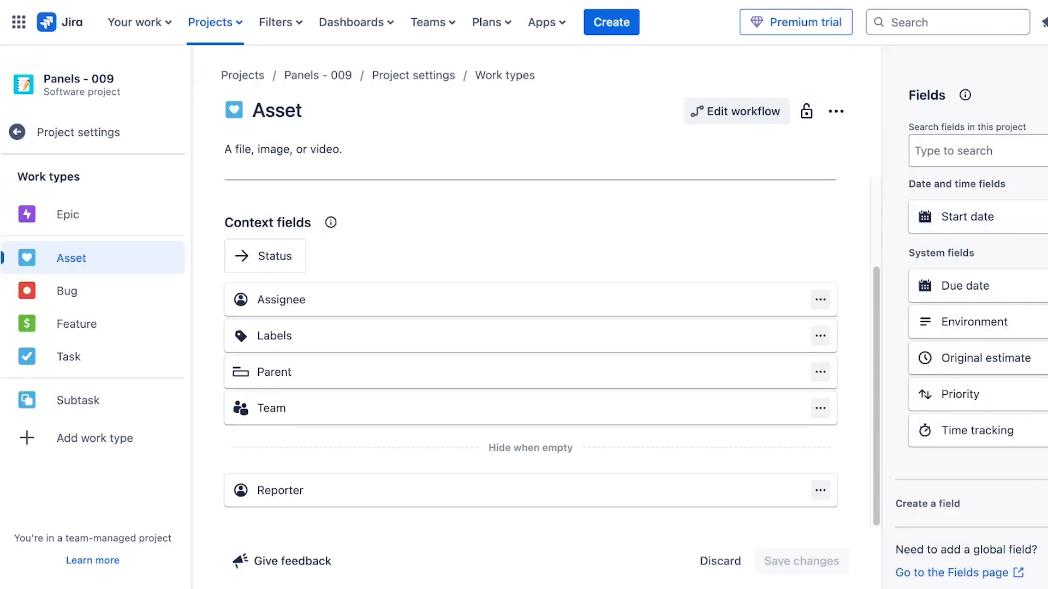
pyautogui.scroll(3, 530, 352)
pyautogui.click(820, 279)
pyautogui.click(92, 215)
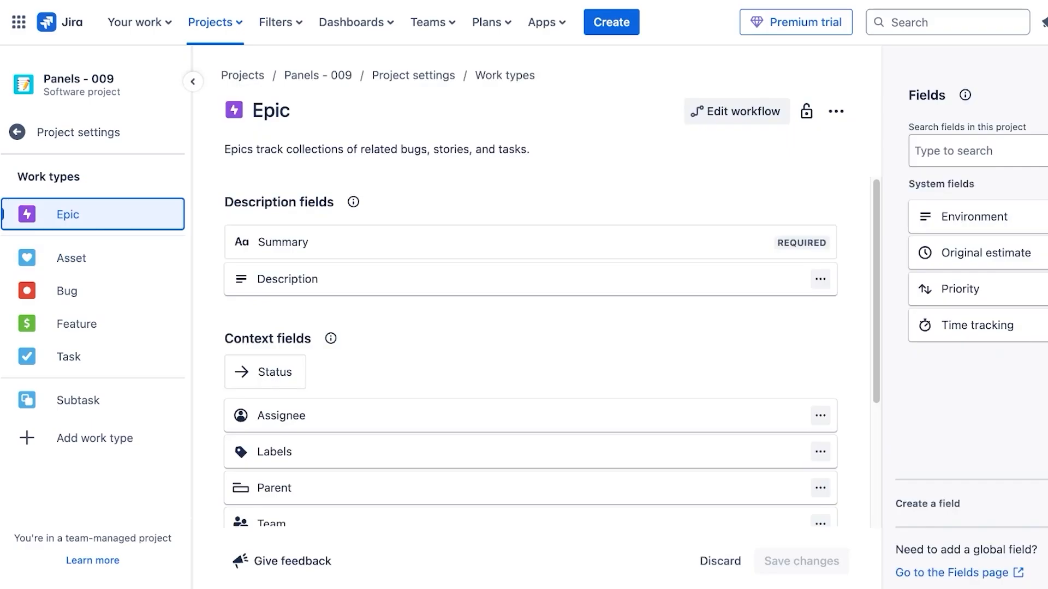
pyautogui.click(93, 258)
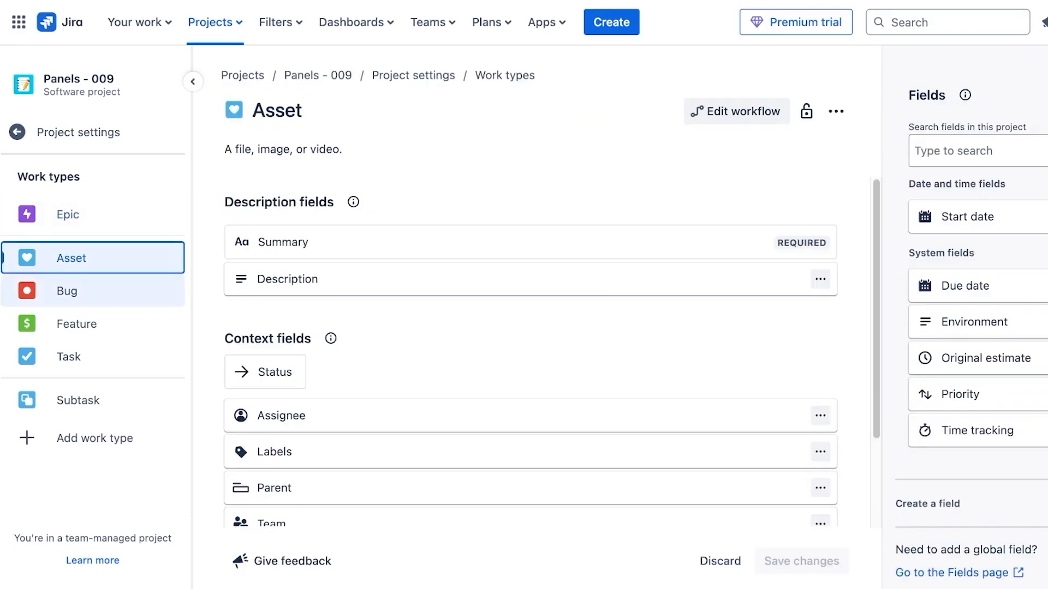
pyautogui.click(93, 291)
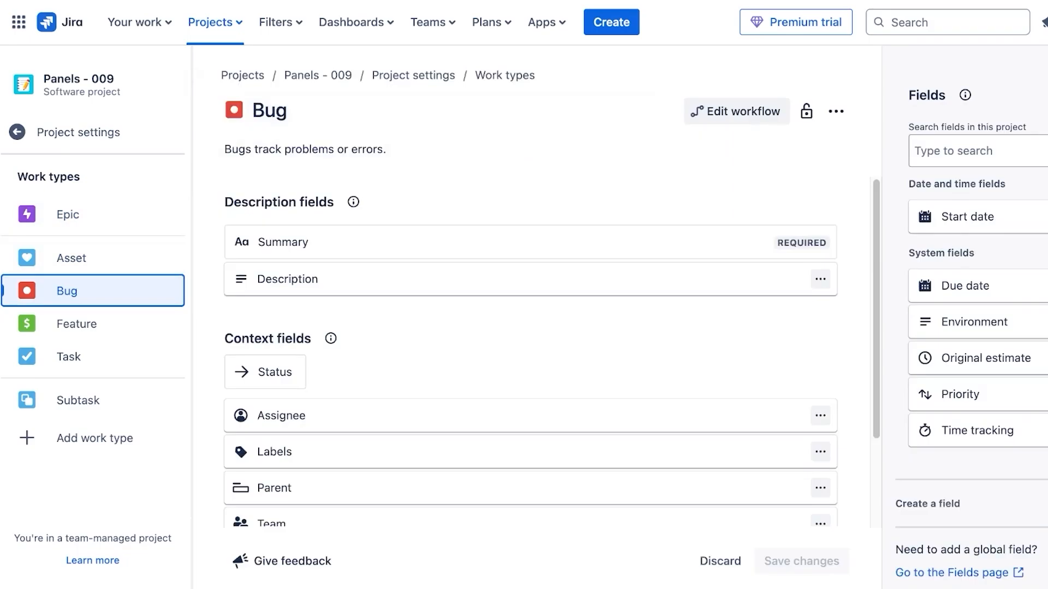
pyautogui.click(93, 324)
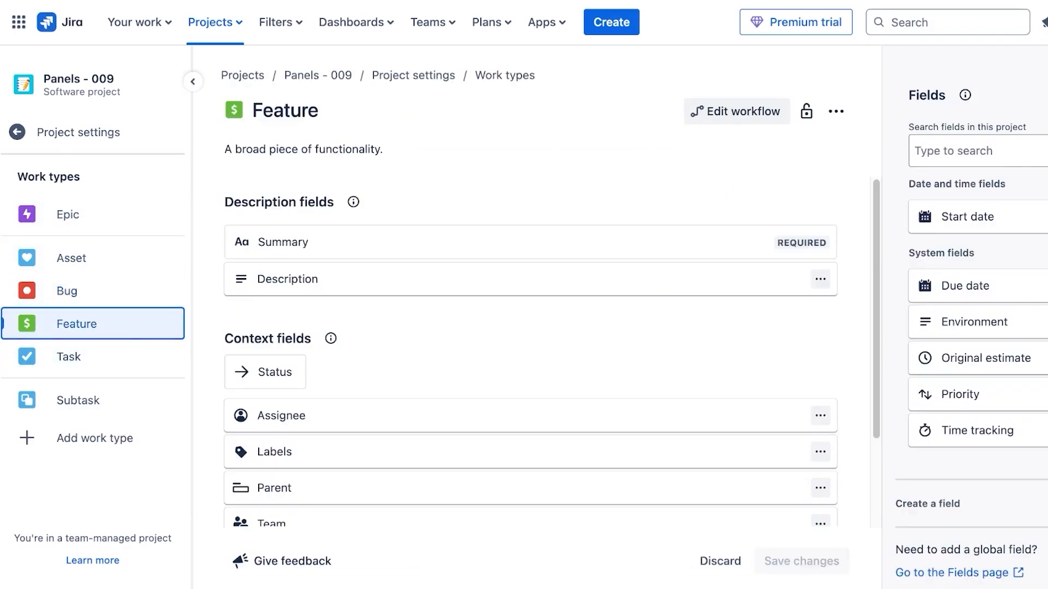
pyautogui.click(93, 356)
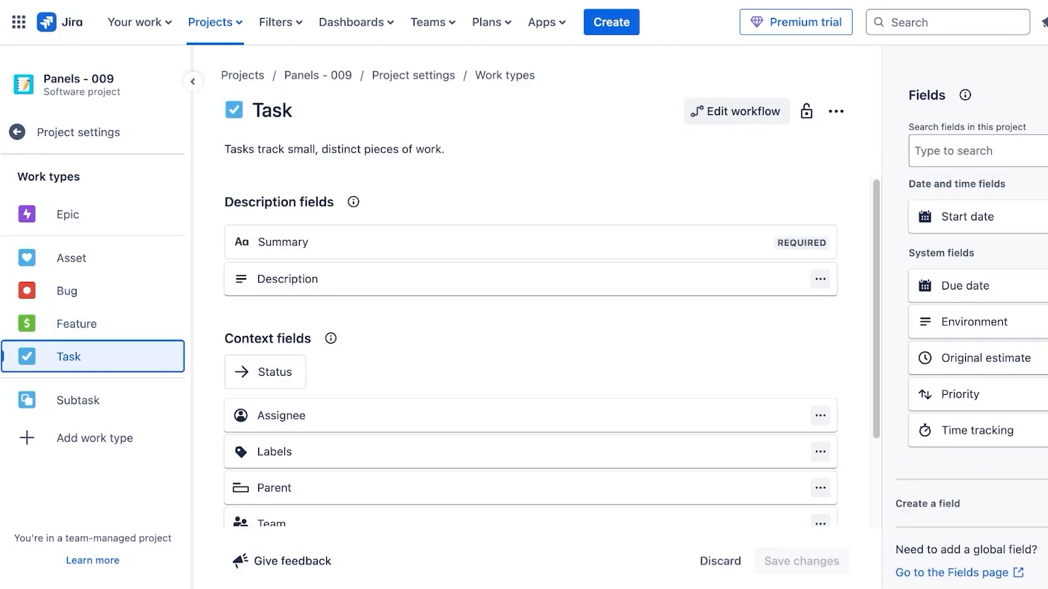
# Cancel adding a new work type, recheck Feature and Bug, then return to project Details
pyautogui.click(93, 439)
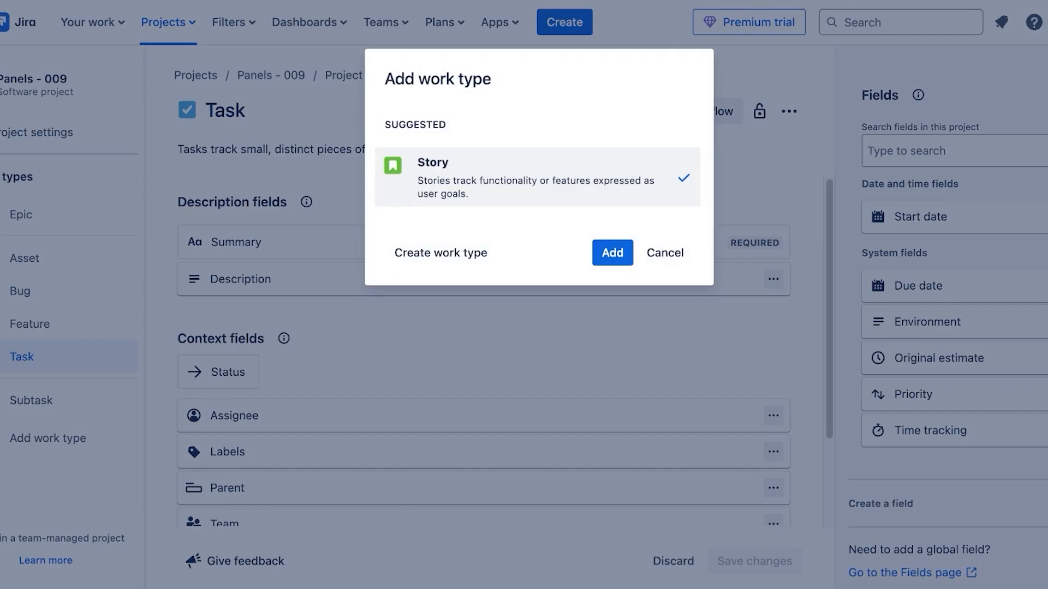
pyautogui.click(665, 253)
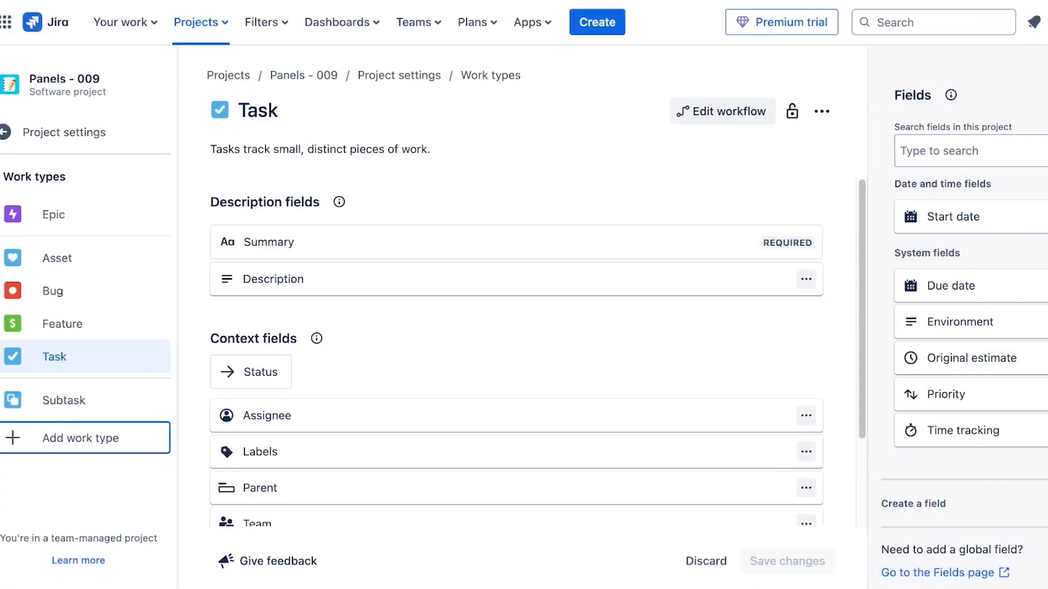
pyautogui.click(29, 324)
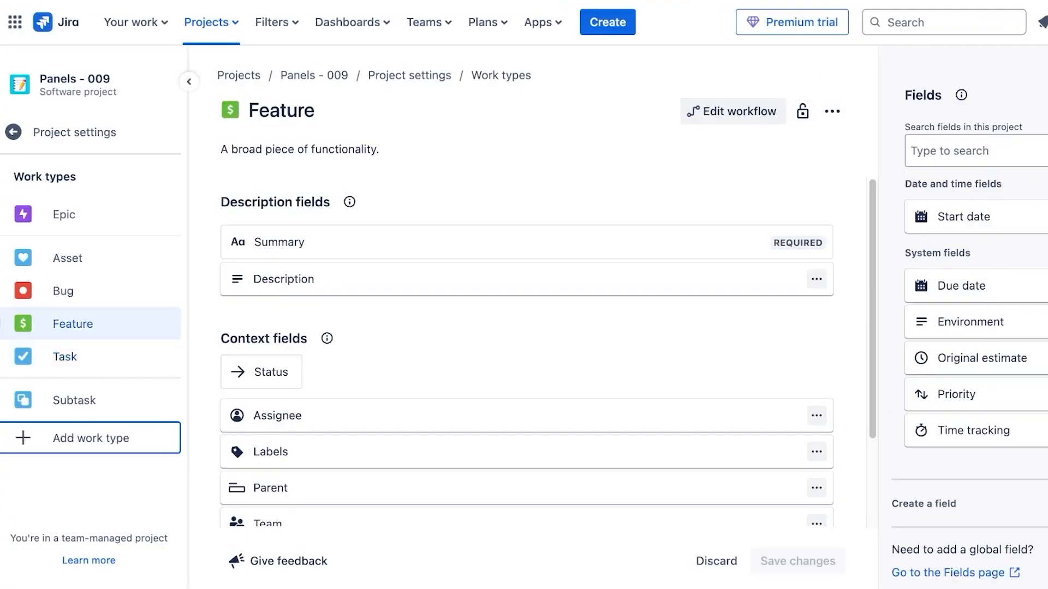
pyautogui.click(63, 291)
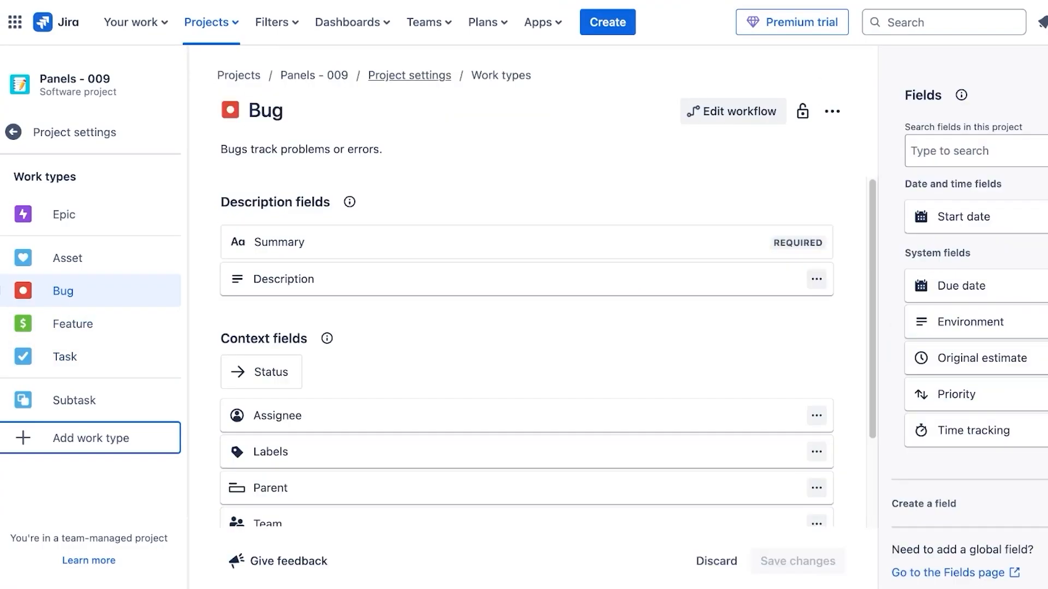
pyautogui.click(75, 132)
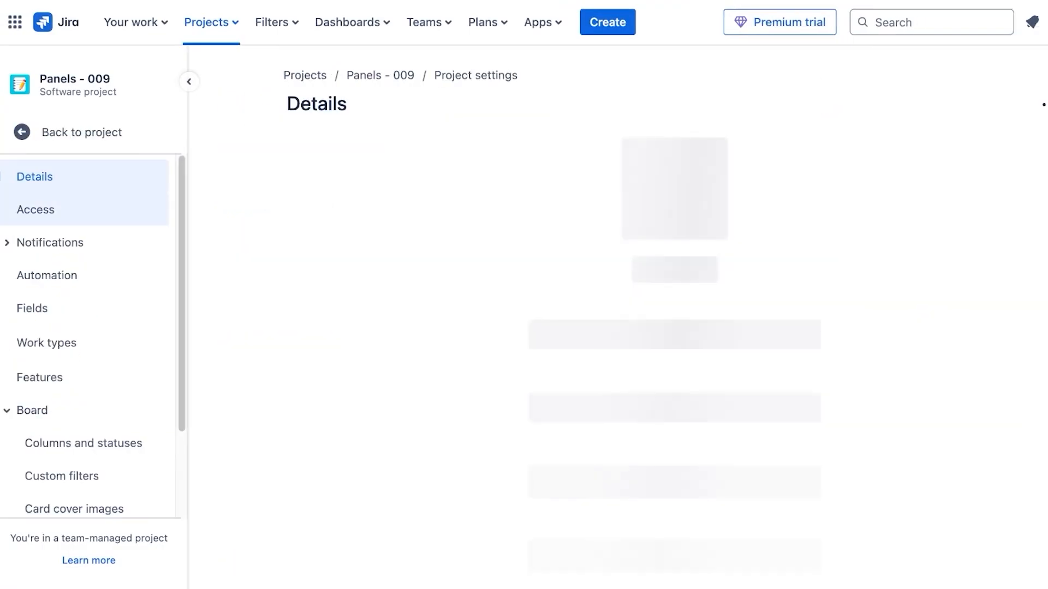
# Create Task card KAN-1 'Produce agent 1 trailer edits for social media' in the IDEA column
pyautogui.click(75, 132)
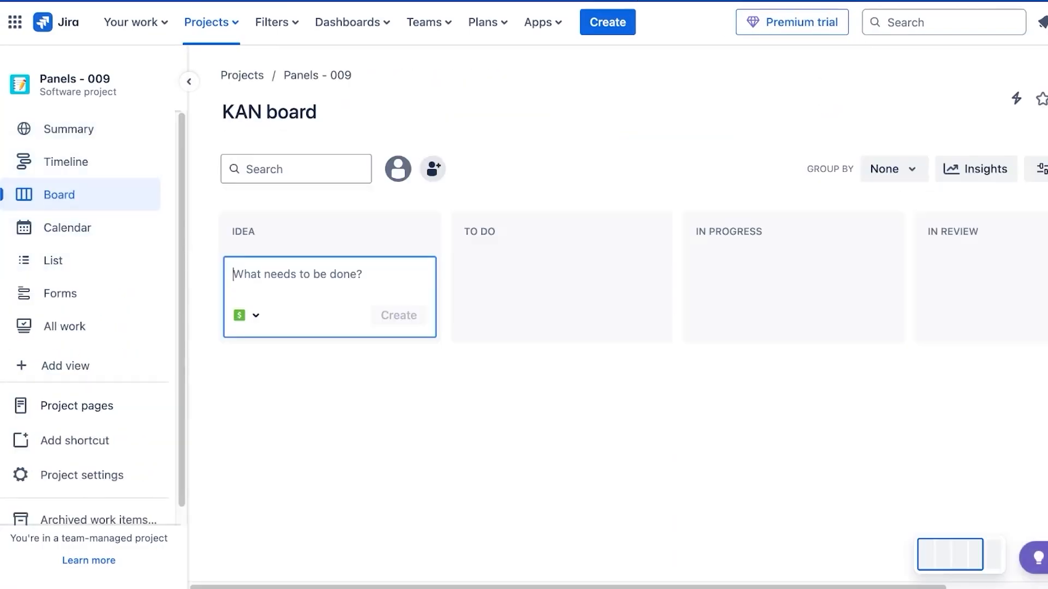
pyautogui.click(248, 314)
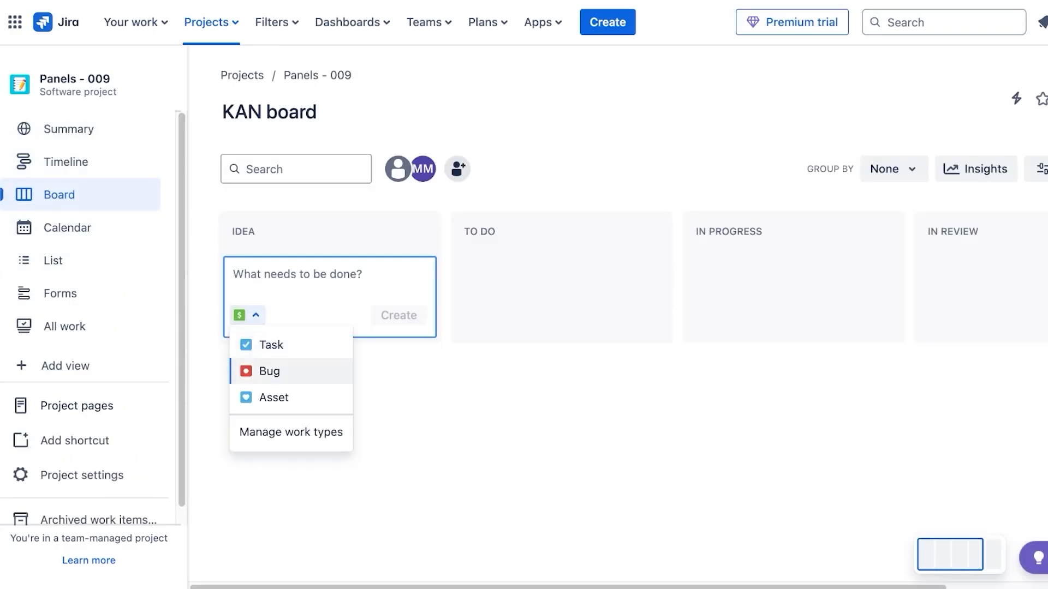
pyautogui.click(271, 344)
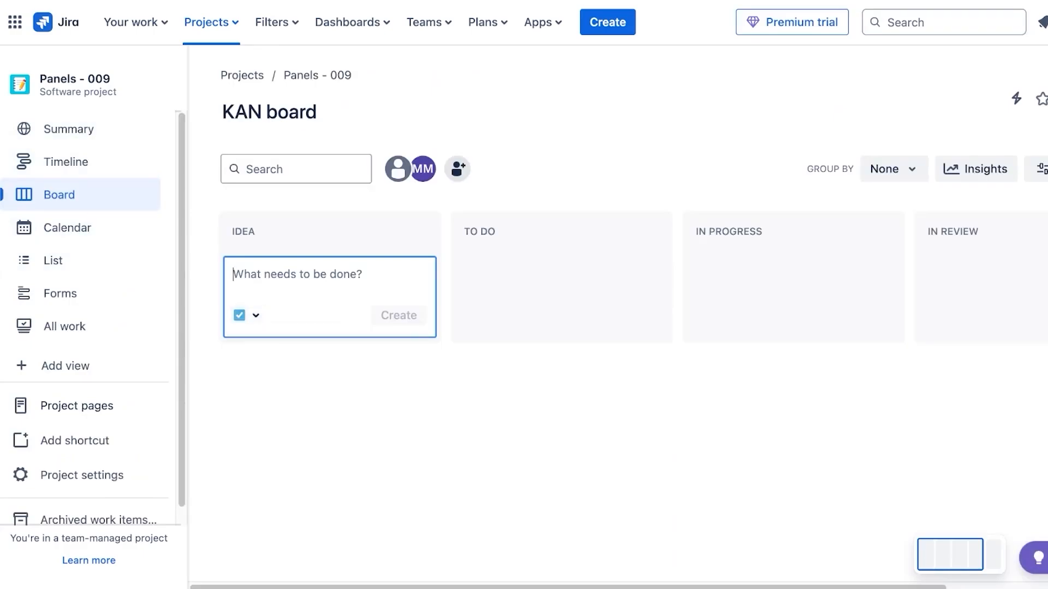
pyautogui.write('Prod')
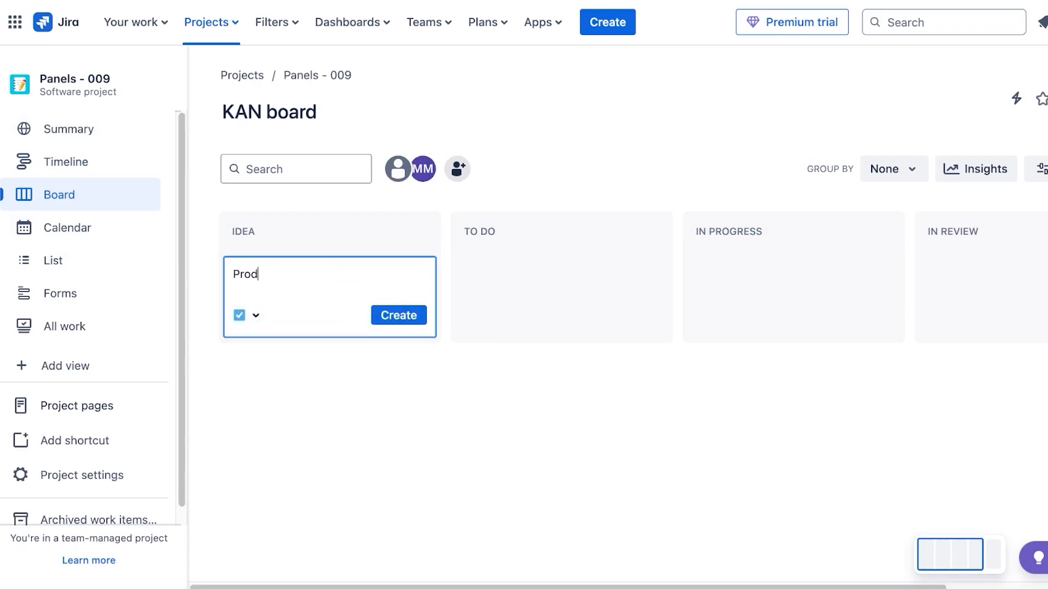
pyautogui.write('uce agent 1 traile')
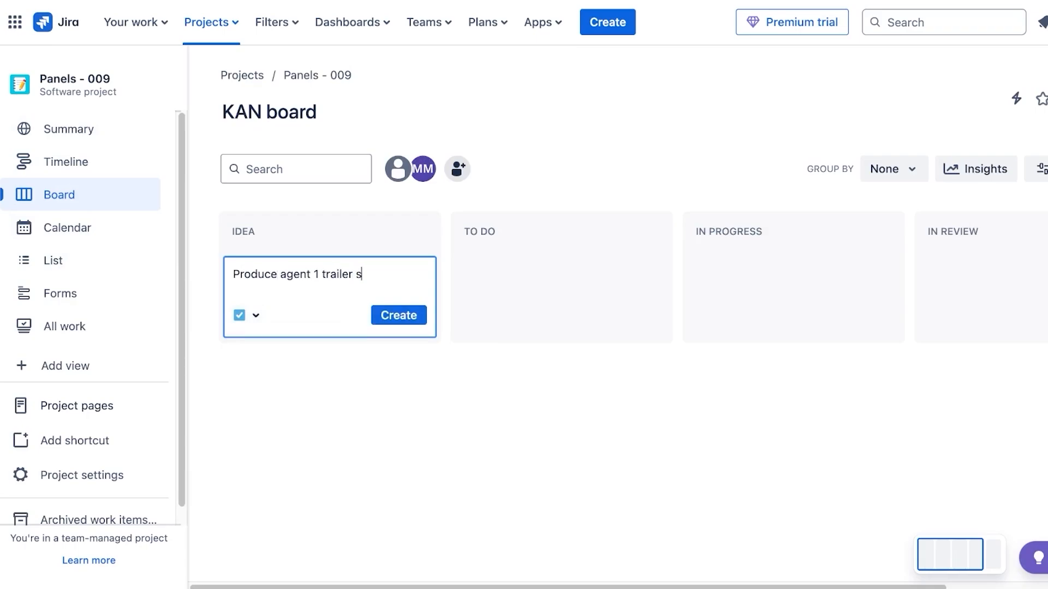
pyautogui.write('r edits for social media')
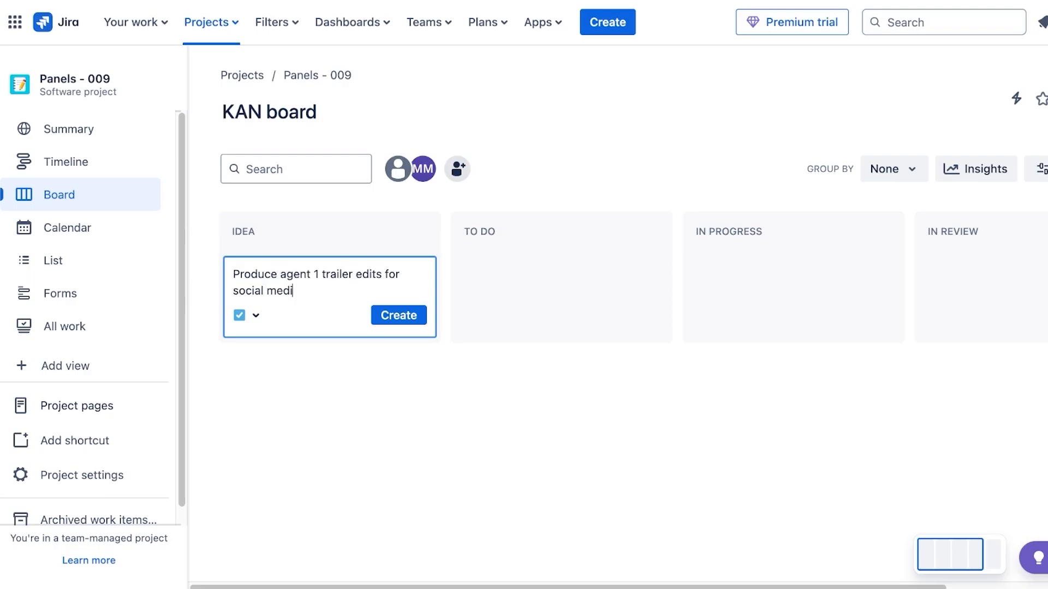
pyautogui.press('Return')
pyautogui.press('Escape')
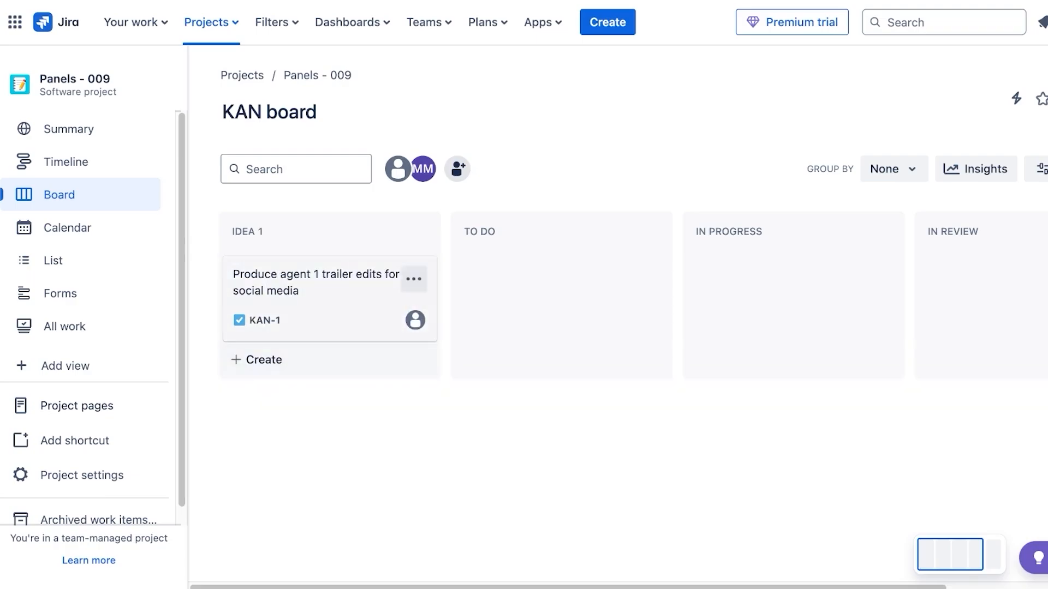
# Open KAN-1's details and assign it to the other team member
pyautogui.click(306, 282)
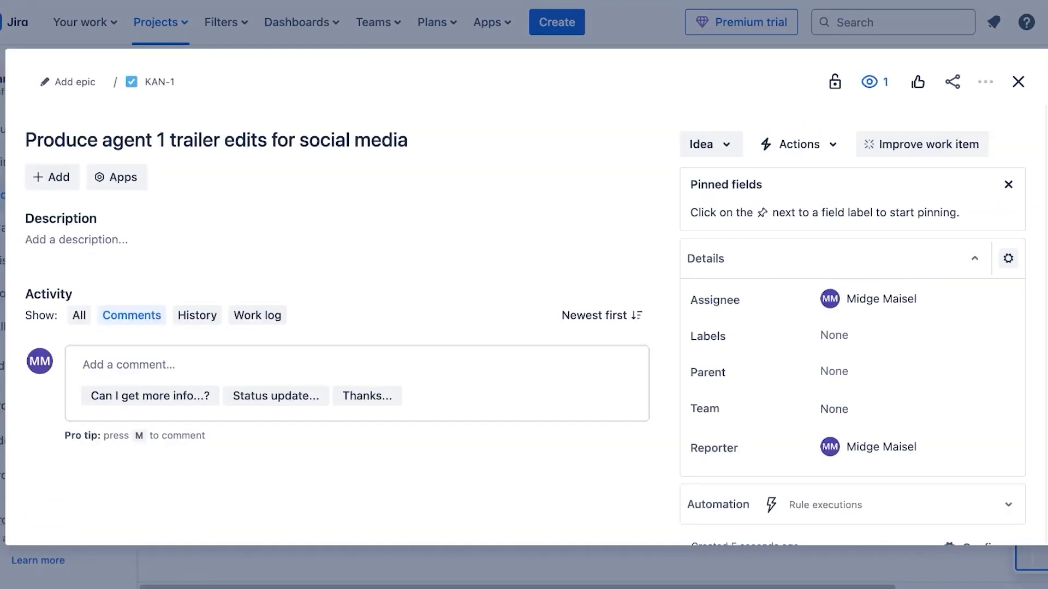
pyautogui.click(229, 239)
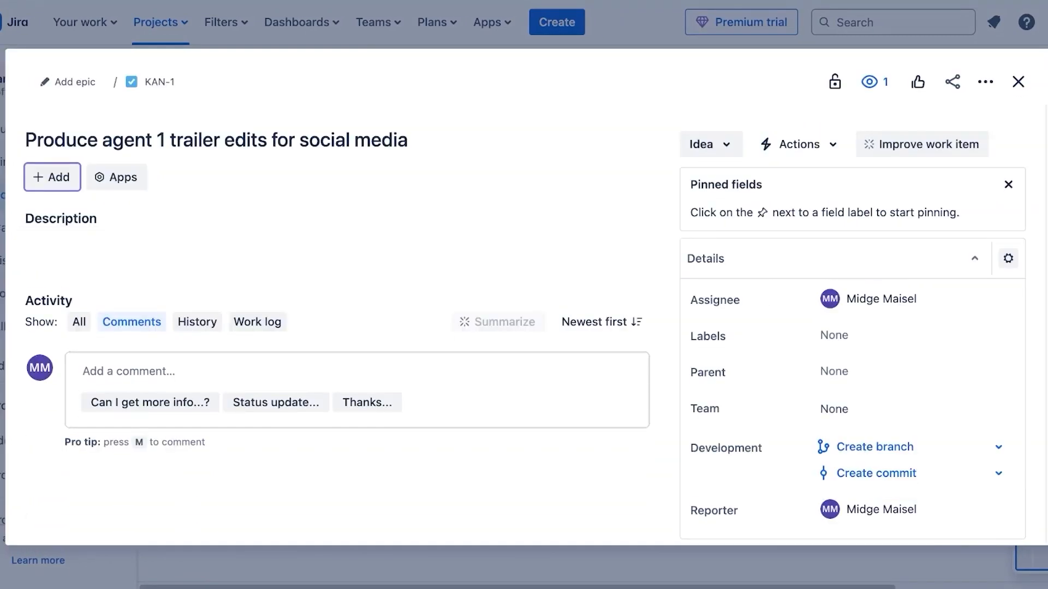
pyautogui.scroll(-2, 331, 324)
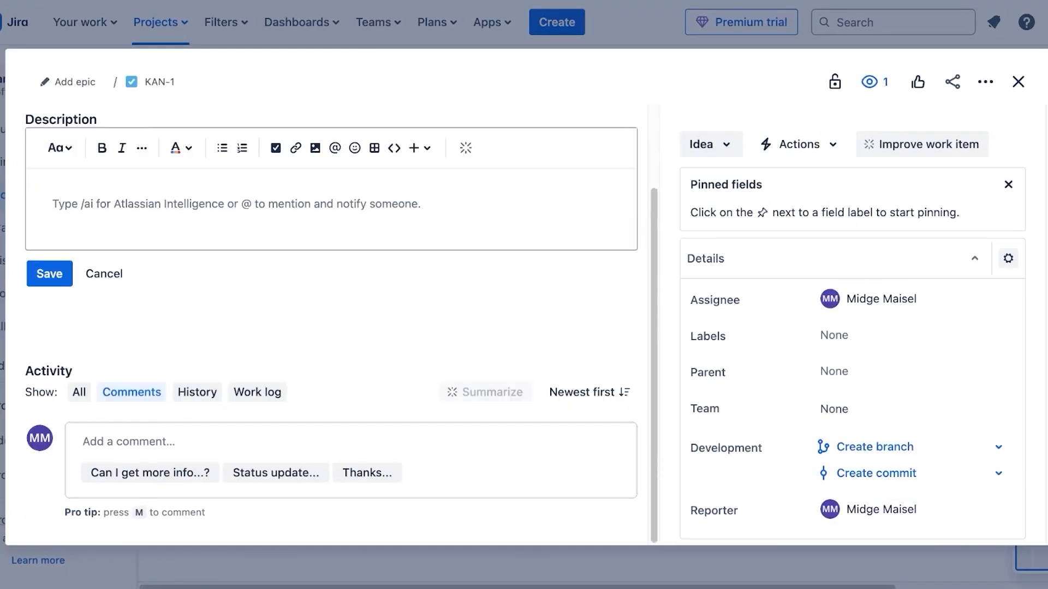
pyautogui.scroll(2, 331, 324)
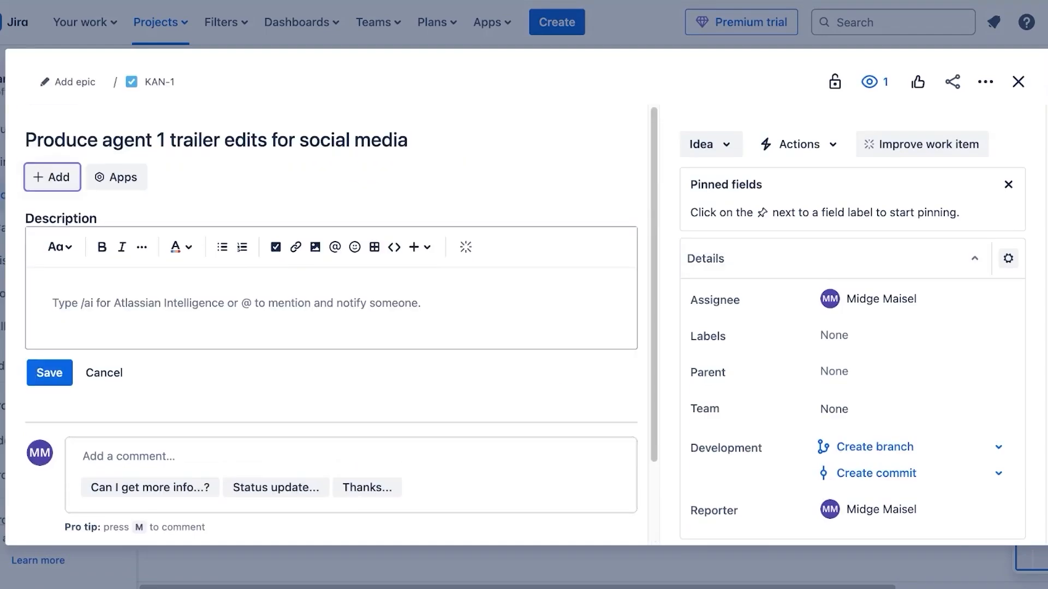
pyautogui.scroll(-1, 853, 324)
pyautogui.click(910, 267)
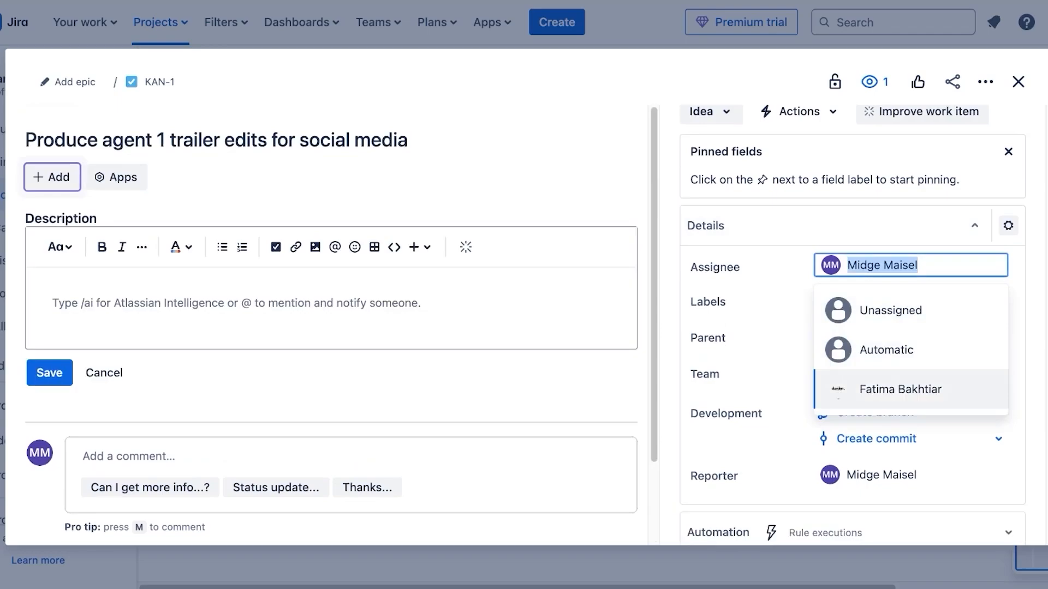
pyautogui.click(900, 389)
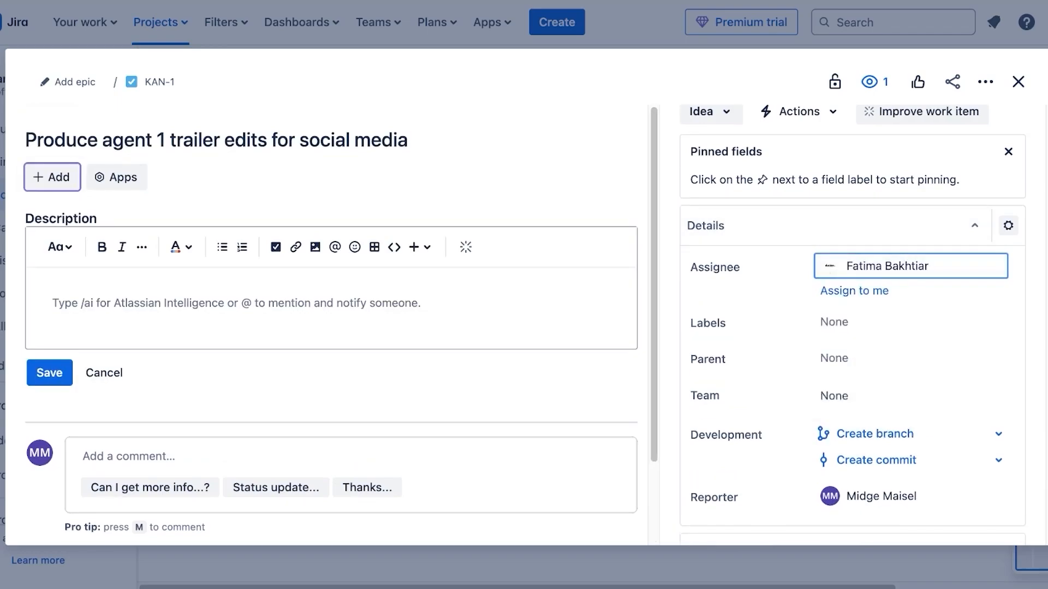
# Create the new label Urgent on KAN-1 and confirm it
pyautogui.click(910, 322)
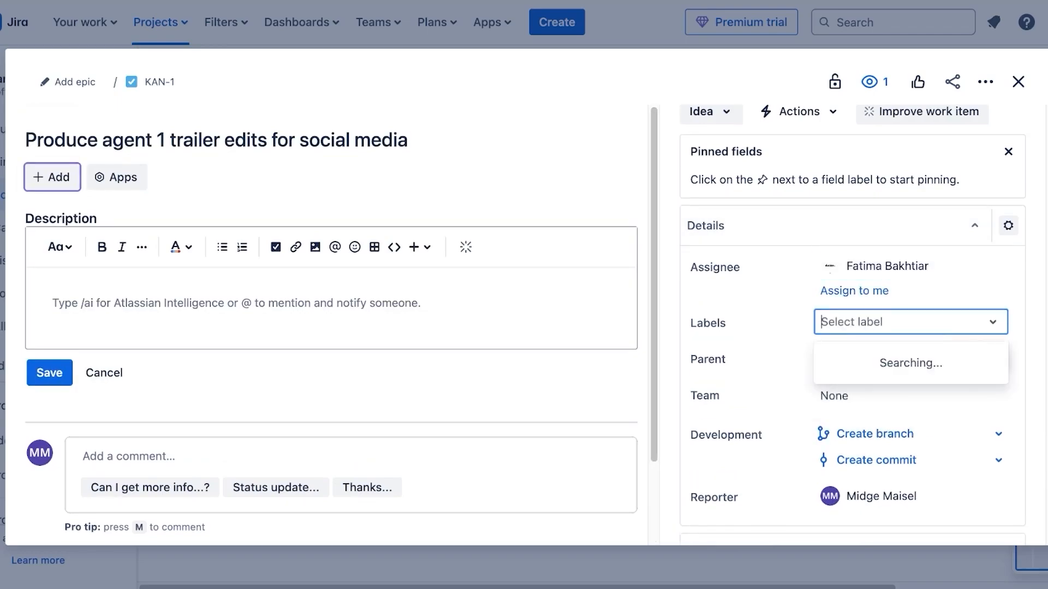
pyautogui.write('Urgent')
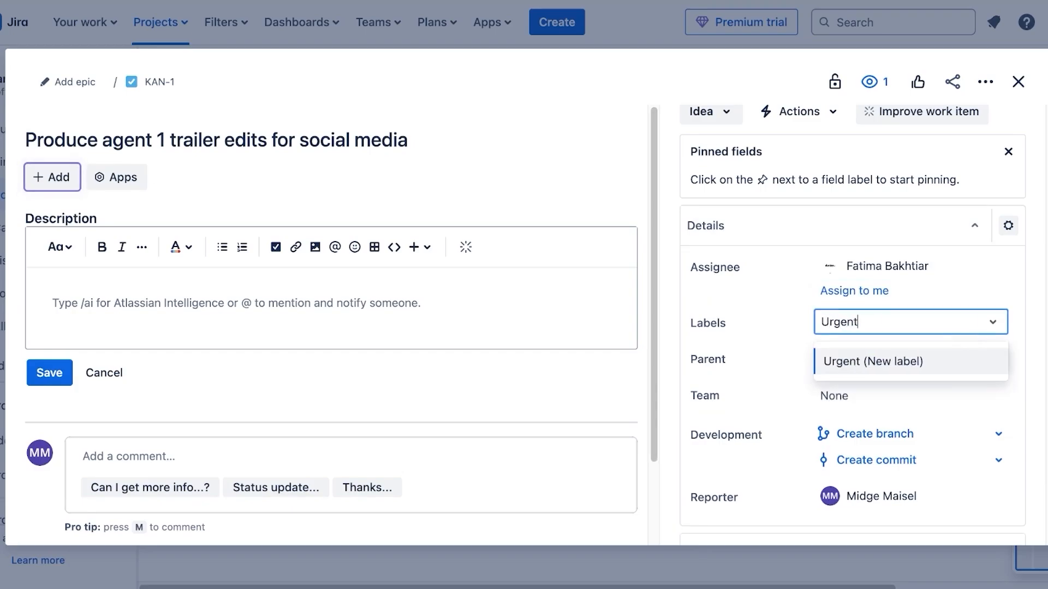
pyautogui.press('Return')
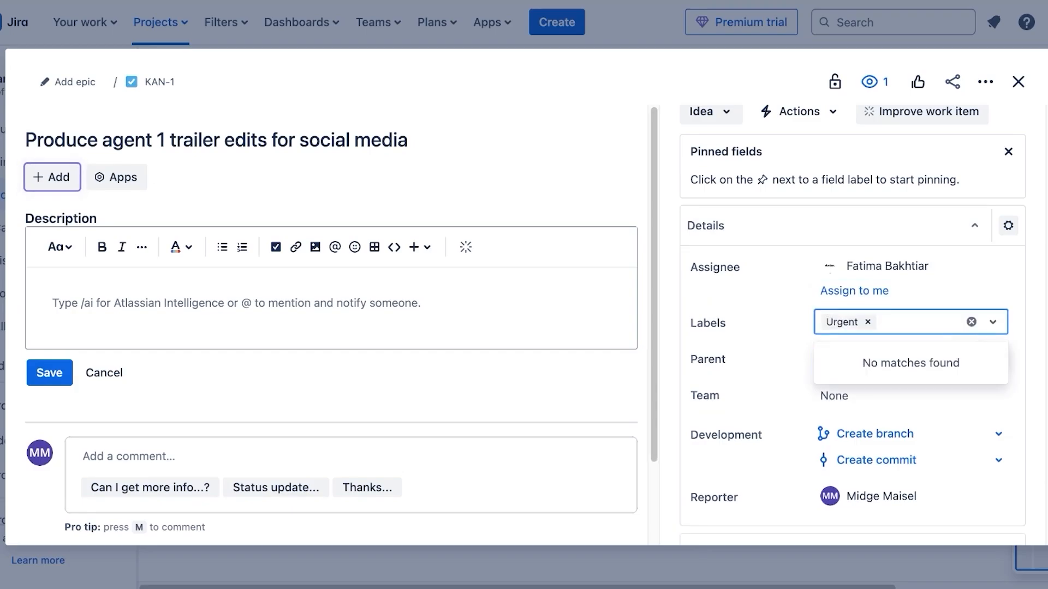
pyautogui.scroll(1, 910, 322)
pyautogui.click(775, 392)
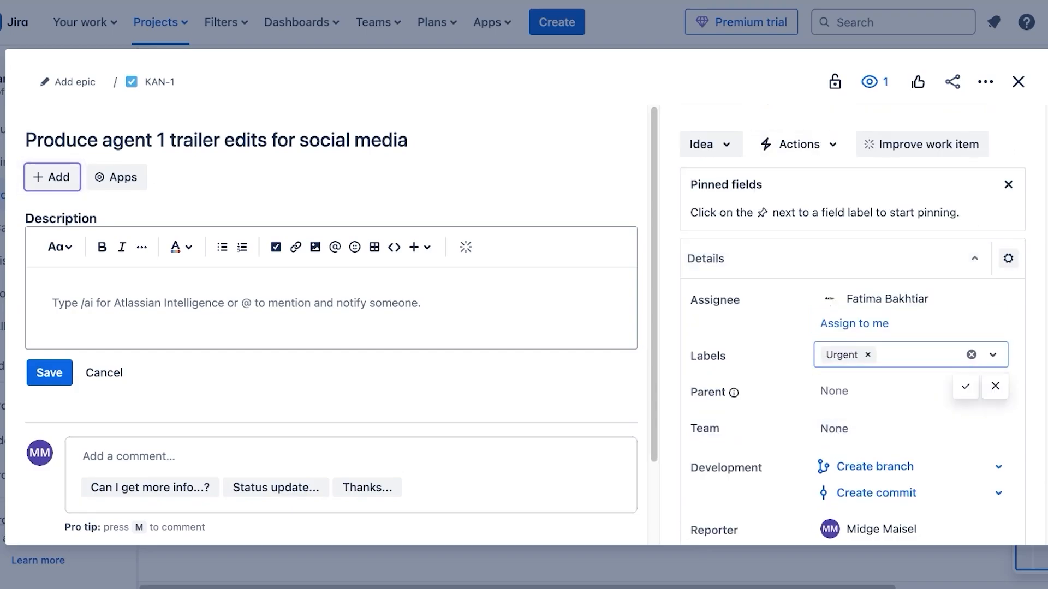
# Leave KAN-1's Parent and Team fields empty without choosing any value
pyautogui.click(835, 392)
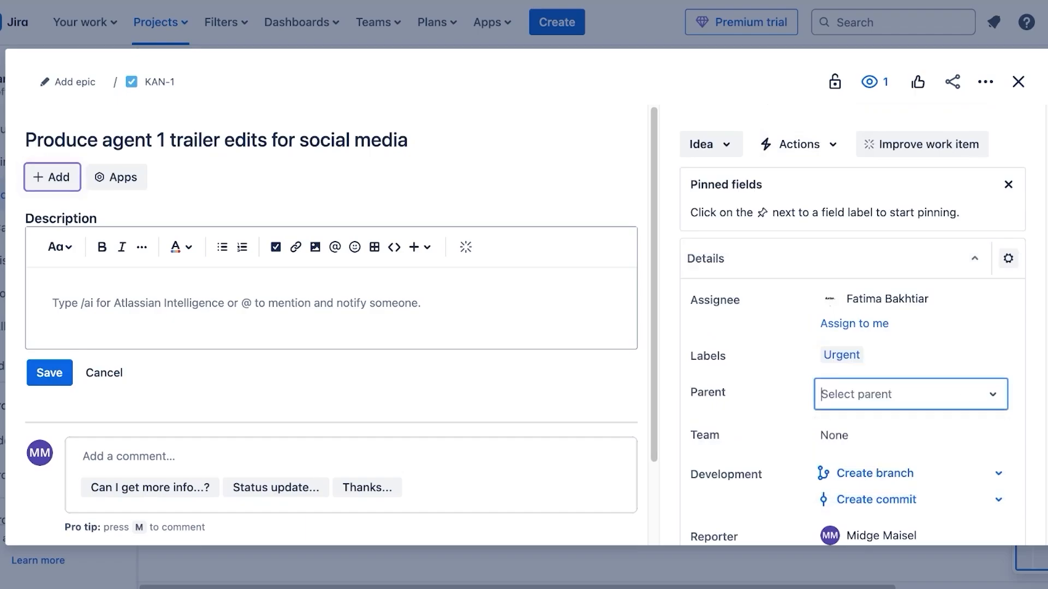
pyautogui.press('Tab')
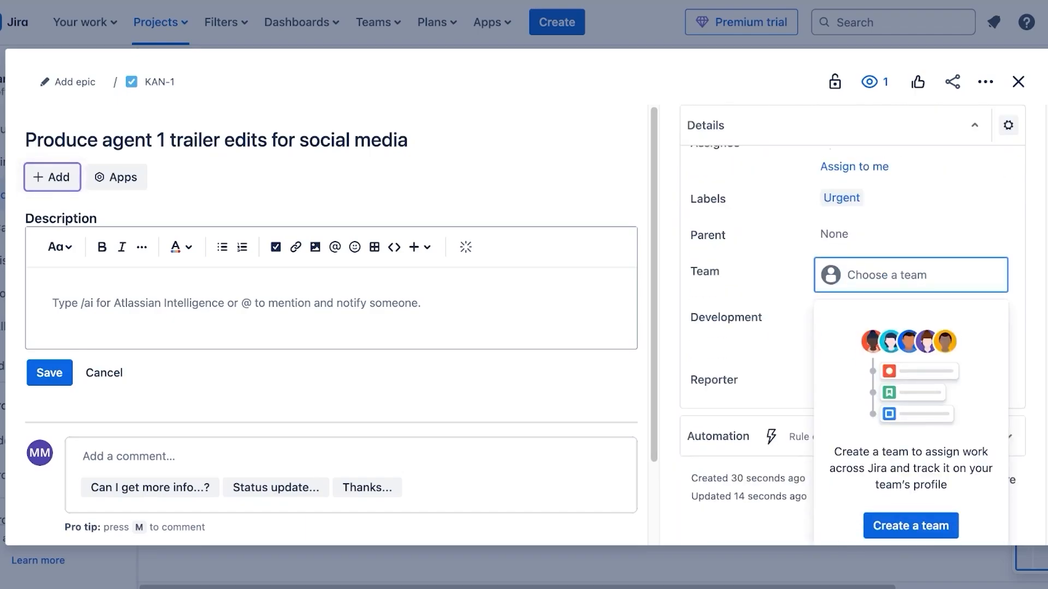
pyautogui.click(756, 352)
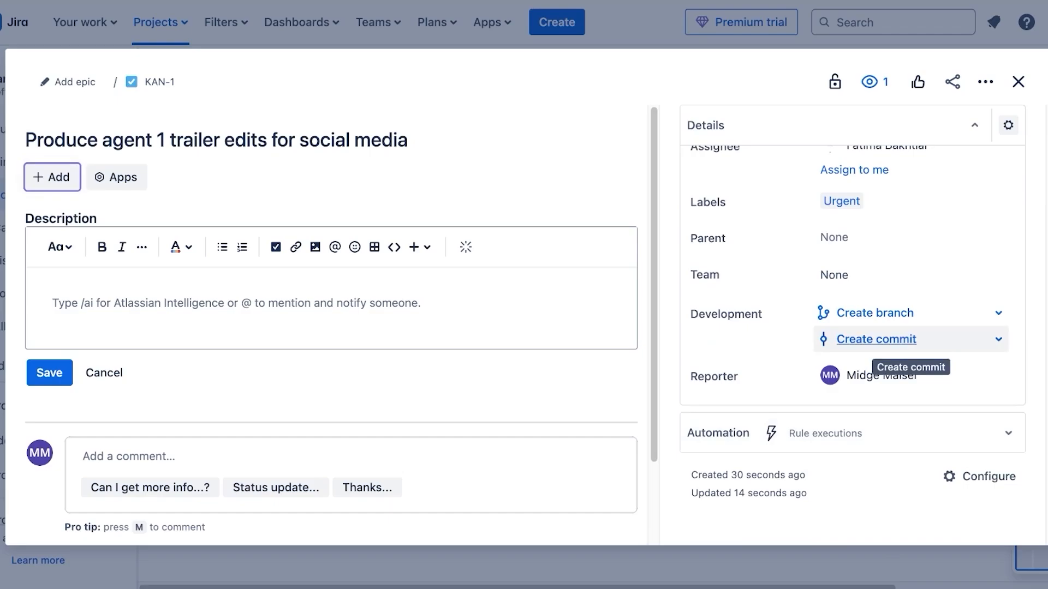
# Look at KAN-1's Create commit and Create branch popups, then dismiss them
pyautogui.click(906, 339)
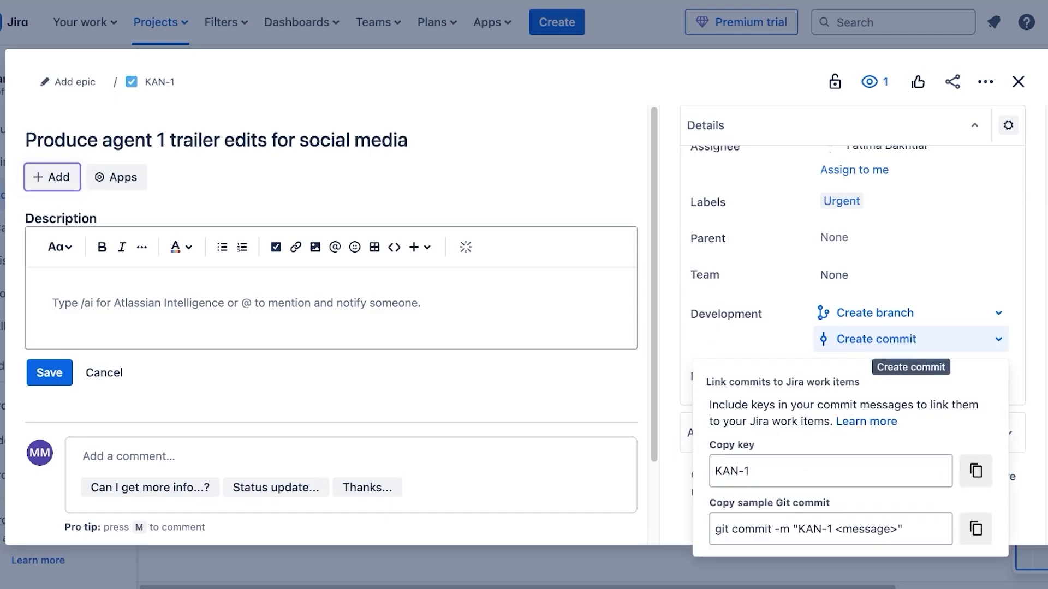
pyautogui.click(909, 314)
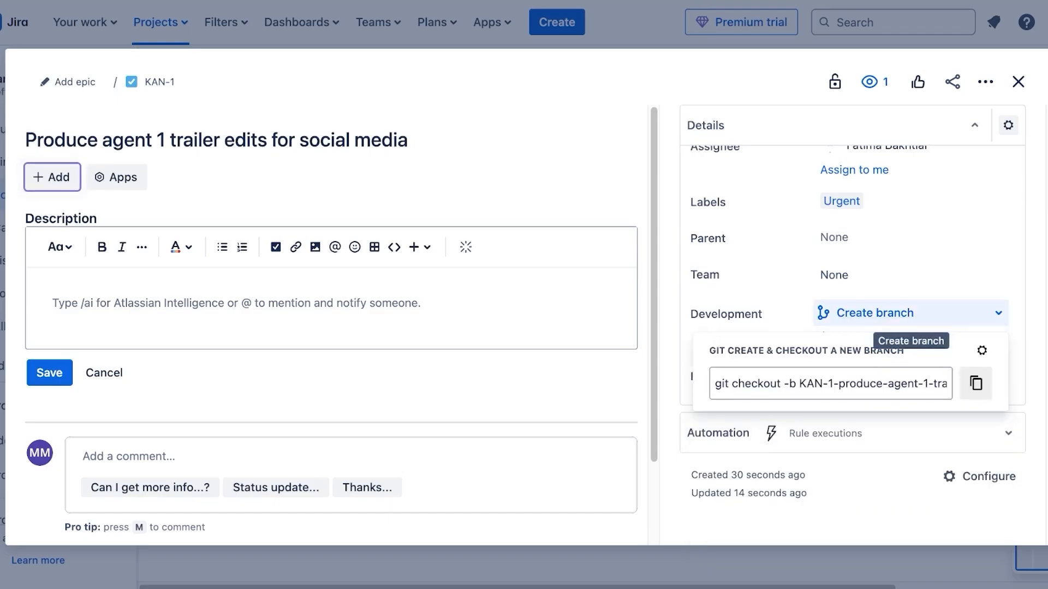
pyautogui.click(982, 349)
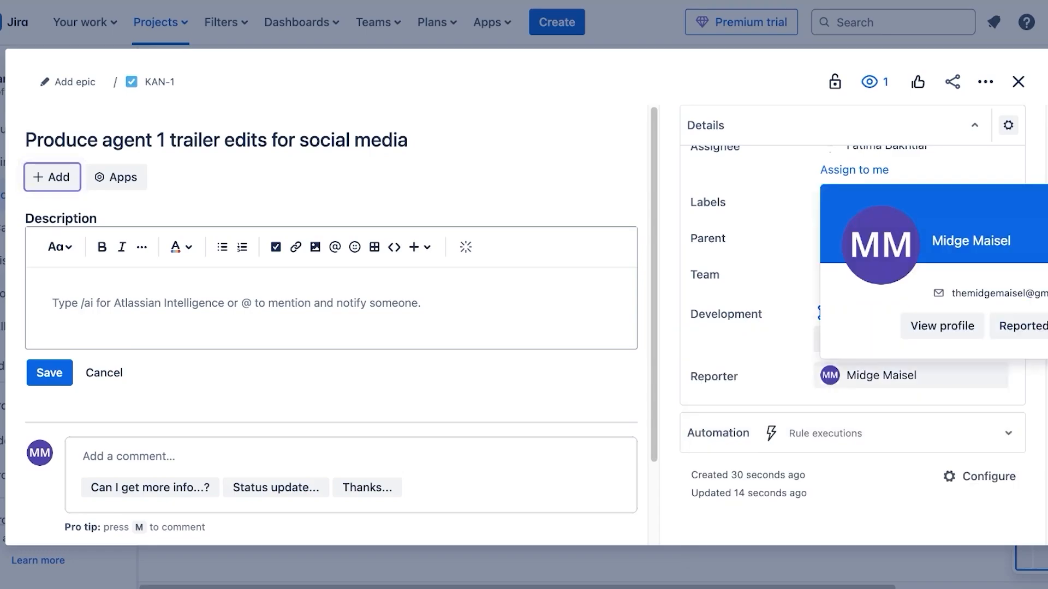
pyautogui.scroll(3, 852, 327)
# Close KAN-1's details and drag its card from IDEA 1 into the DONE column
pyautogui.click(1018, 82)
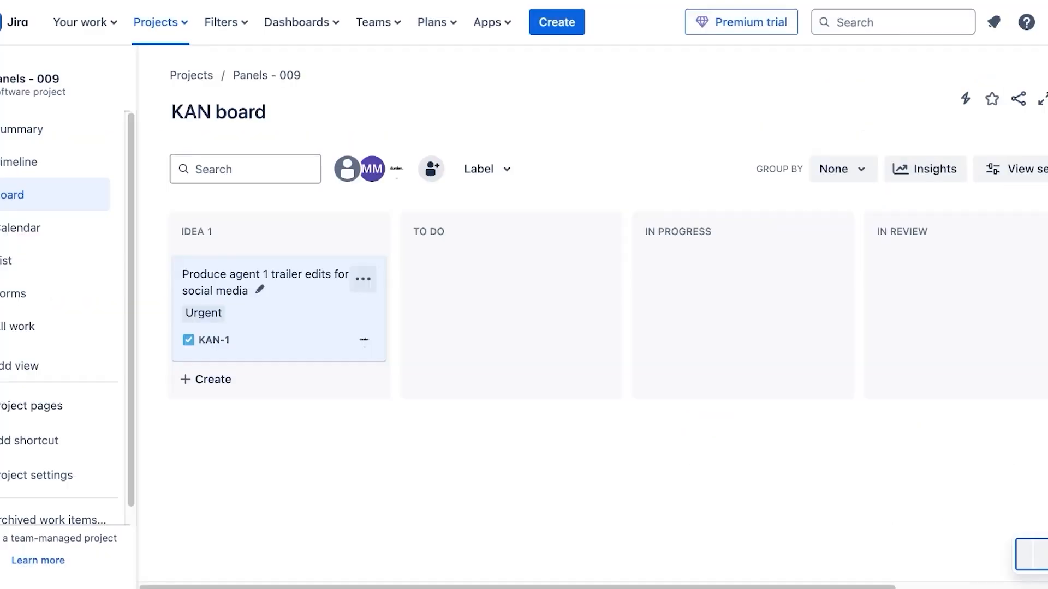
pyautogui.moveTo(251, 283); pyautogui.dragTo(976, 290)
pyautogui.moveTo(900, 282); pyautogui.dragTo(982, 287)
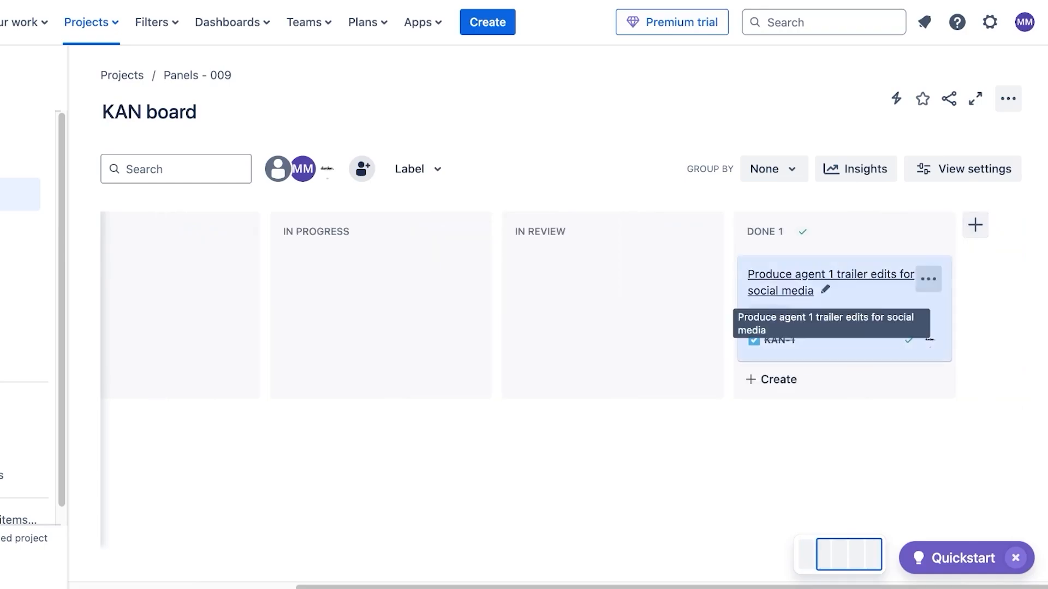
pyautogui.moveTo(535, 587); pyautogui.dragTo(295, 587)
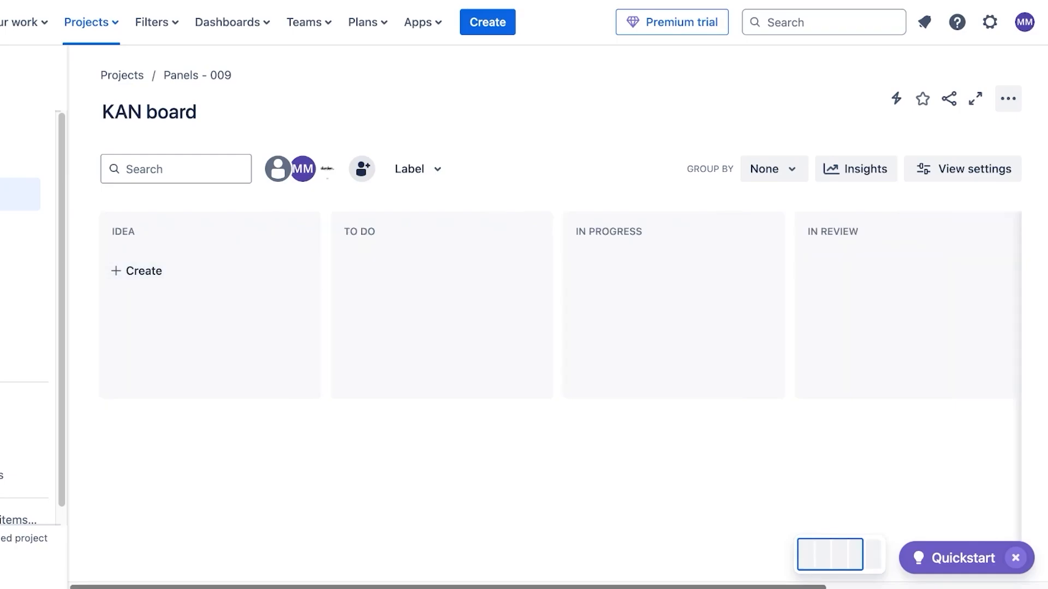
pyautogui.moveTo(448, 587); pyautogui.dragTo(674, 587)
# Create a 'Stuck' column and position it between IN PROGRESS and IN REVIEW
pyautogui.click(975, 225)
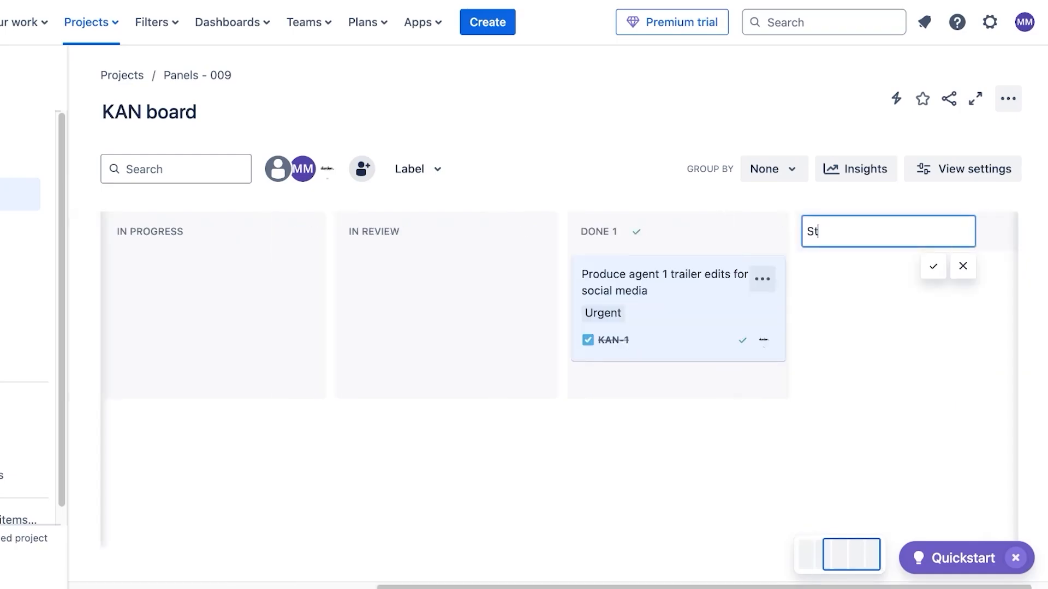
pyautogui.press('Return')
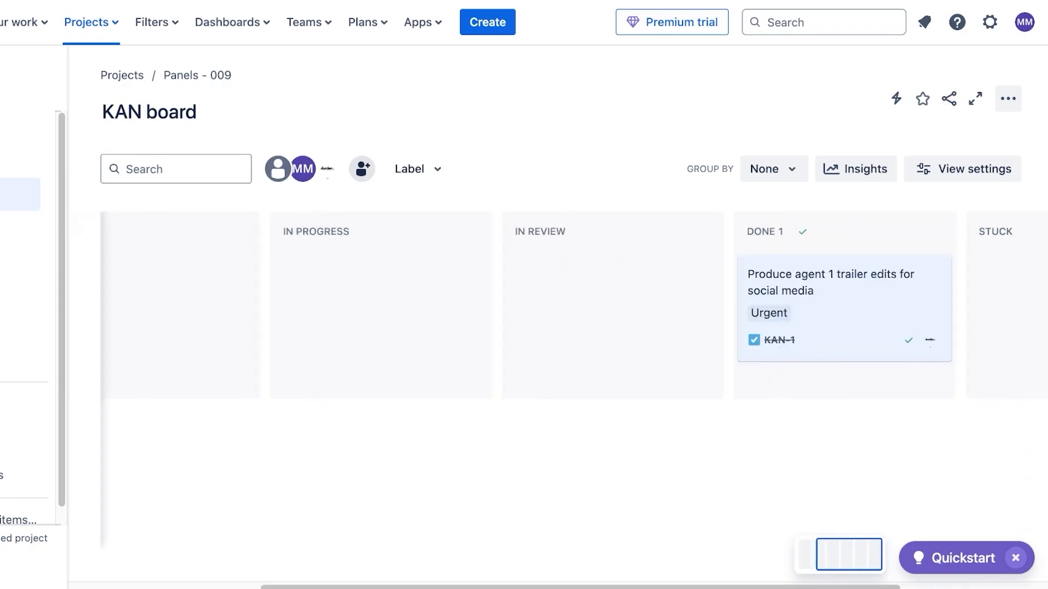
pyautogui.moveTo(999, 231); pyautogui.dragTo(306, 232)
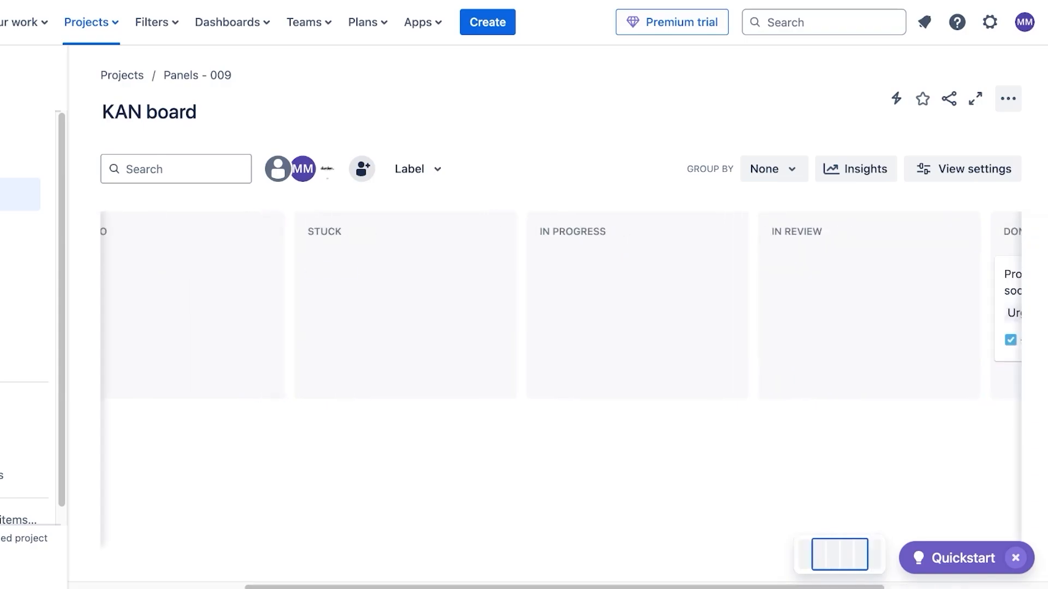
pyautogui.moveTo(393, 232); pyautogui.dragTo(671, 233)
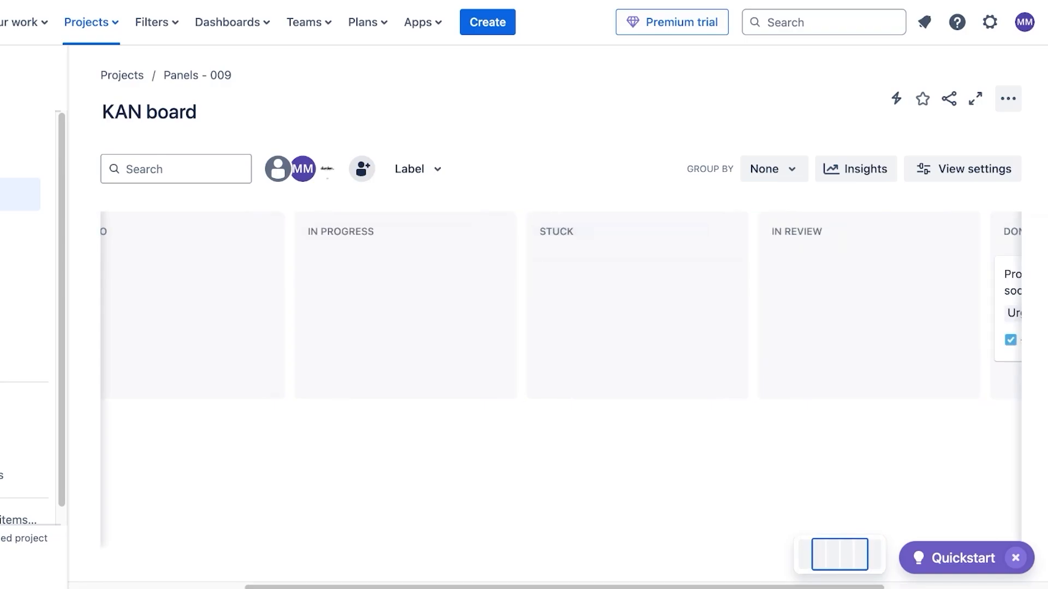
pyautogui.moveTo(611, 587); pyautogui.dragTo(437, 587)
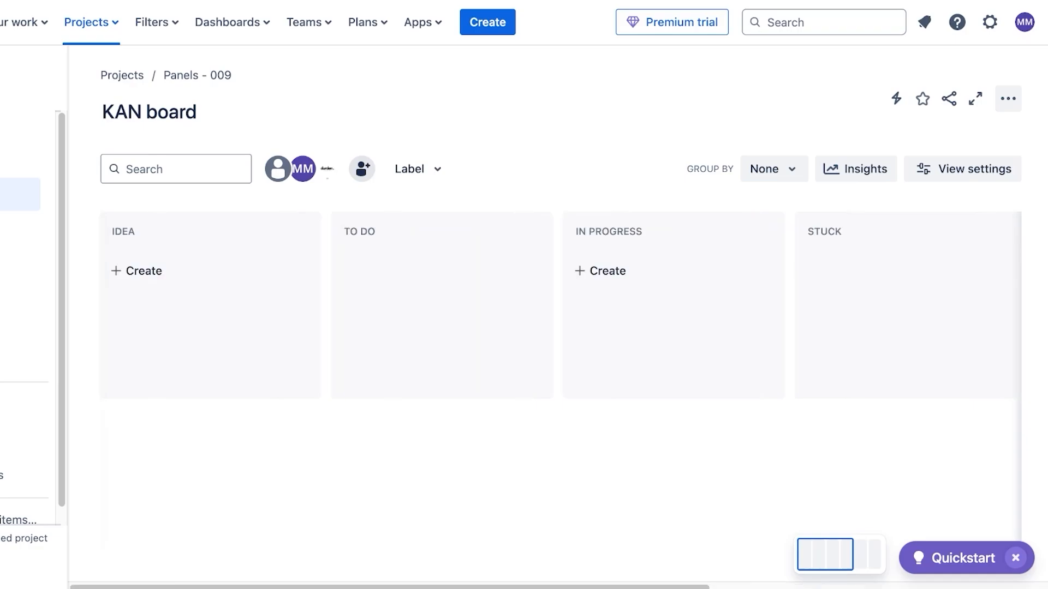
# Add a Feature card titled 'Video Editing for other consultants' to the IDEA column
pyautogui.click(143, 270)
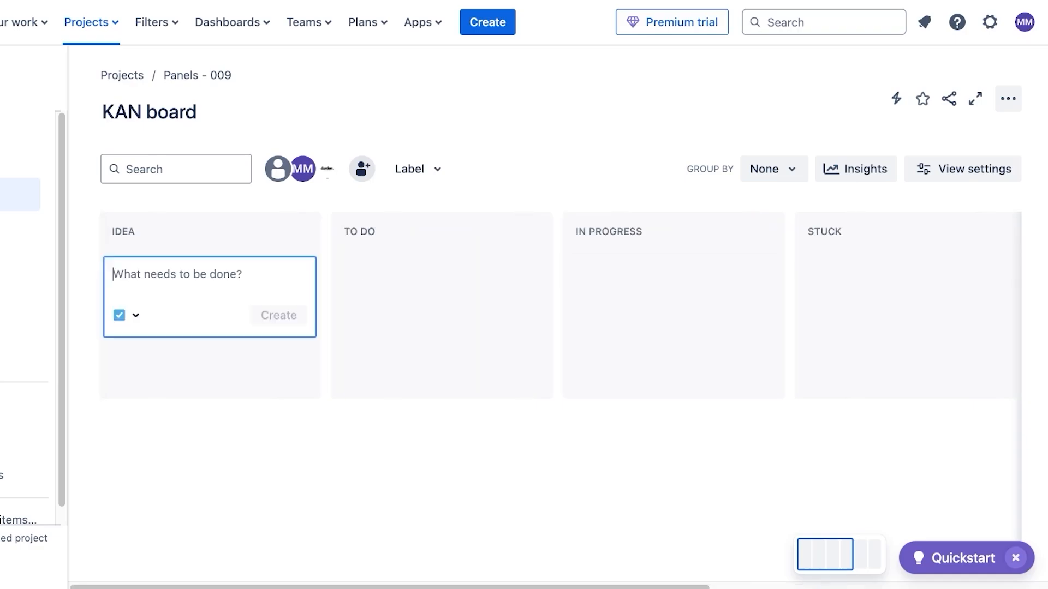
pyautogui.click(377, 270)
pyautogui.click(143, 271)
pyautogui.click(136, 315)
pyautogui.press('Return')
pyautogui.write('Ad')
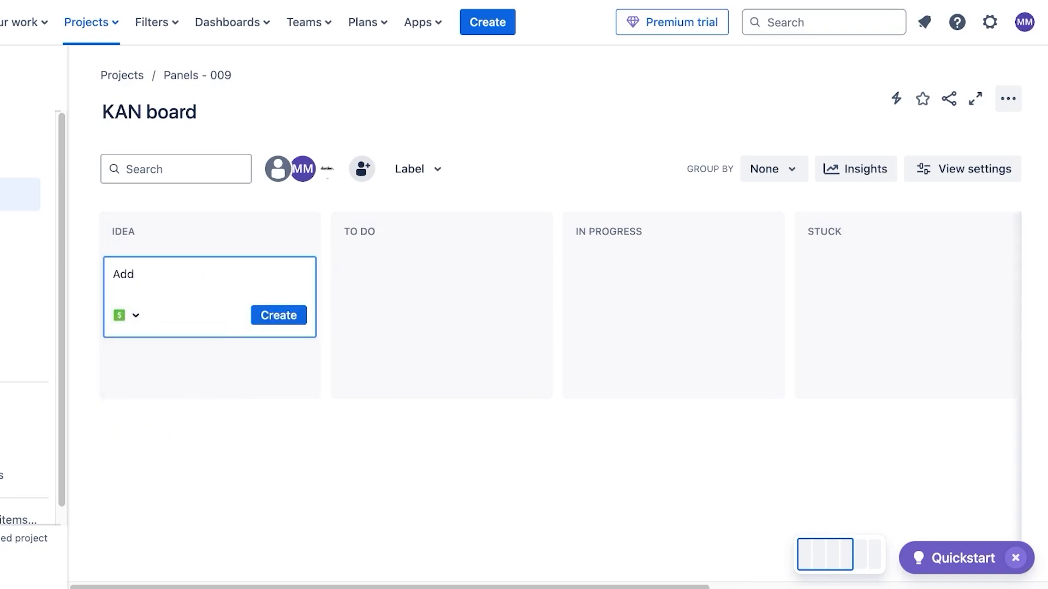
pyautogui.write('d')
pyautogui.press('BackSpace')
pyautogui.press('BackSpace')
pyautogui.press('BackSpace')
pyautogui.write('A')
pyautogui.press('BackSpace')
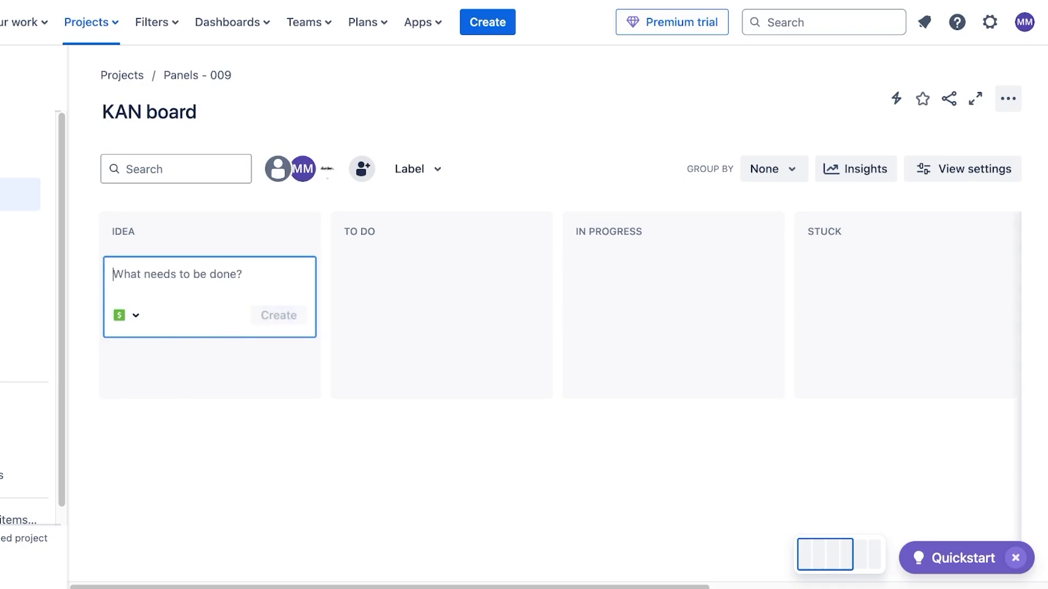
pyautogui.write('Video')
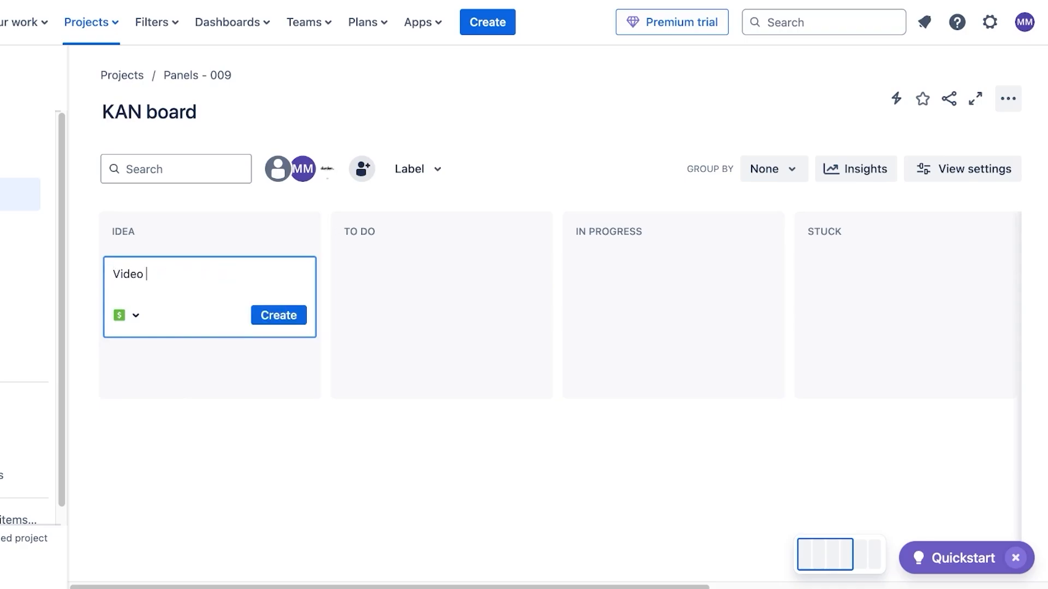
pyautogui.write(' Editing for other consultants')
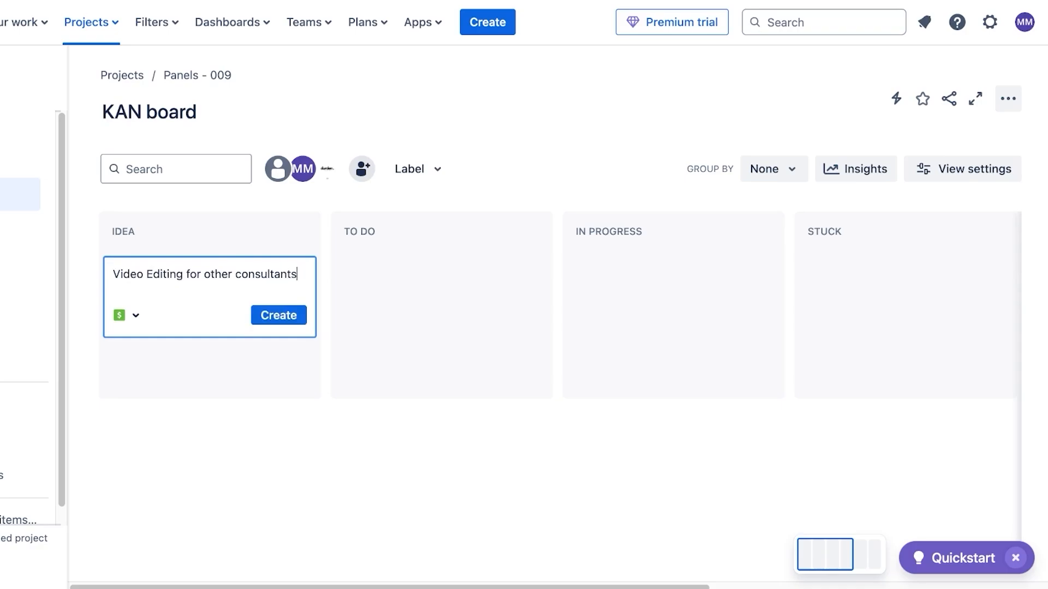
pyautogui.press('Return')
pyautogui.press('Escape')
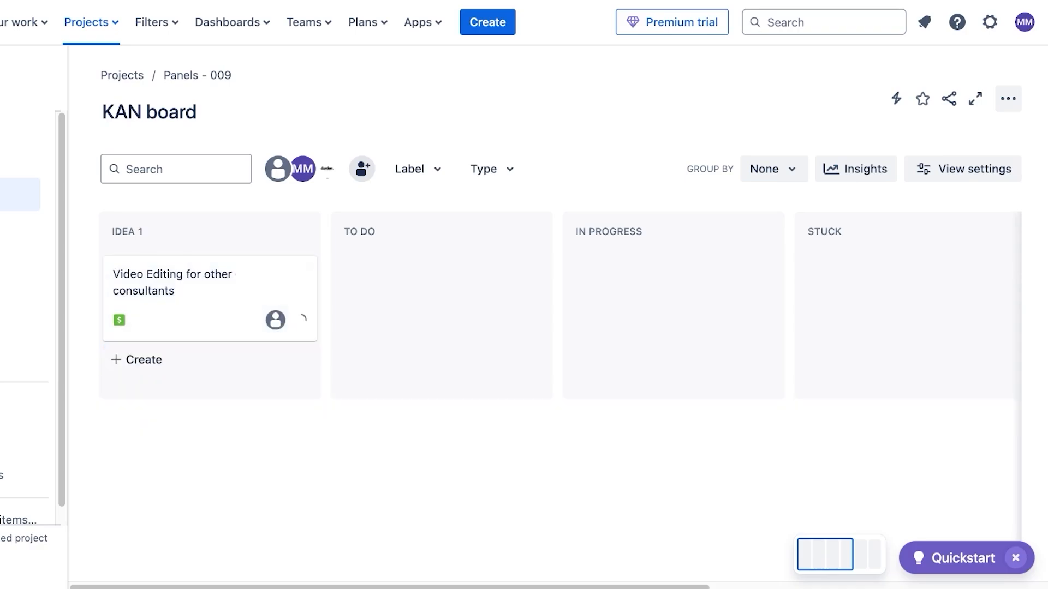
# Drag the KAN-2 card 'Video Editing for other consultants' into the IN REVIEW column
pyautogui.click(240, 315)
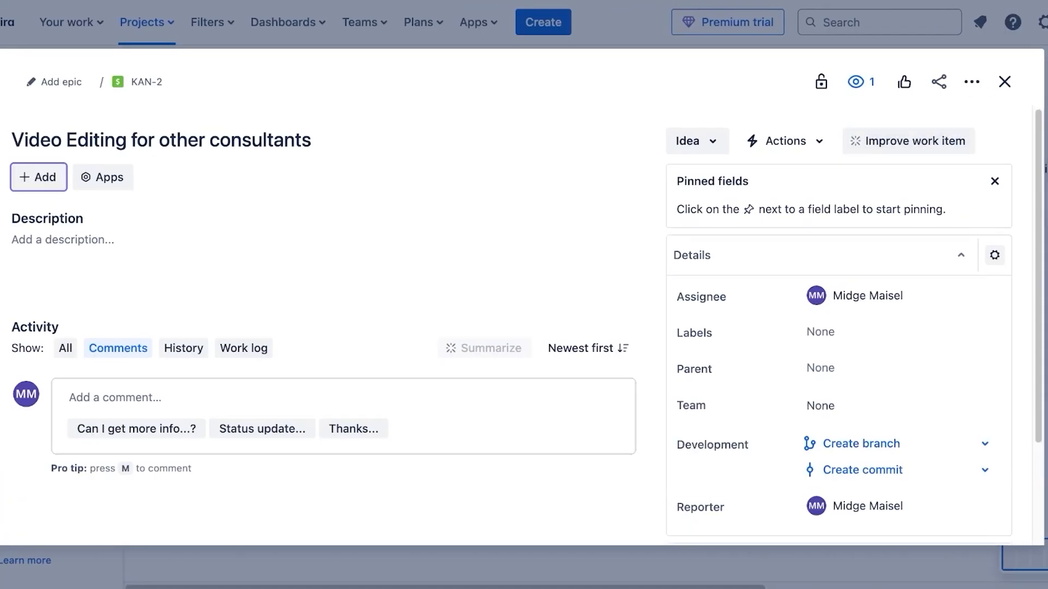
pyautogui.press('Escape')
pyautogui.moveTo(186, 282); pyautogui.dragTo(628, 299)
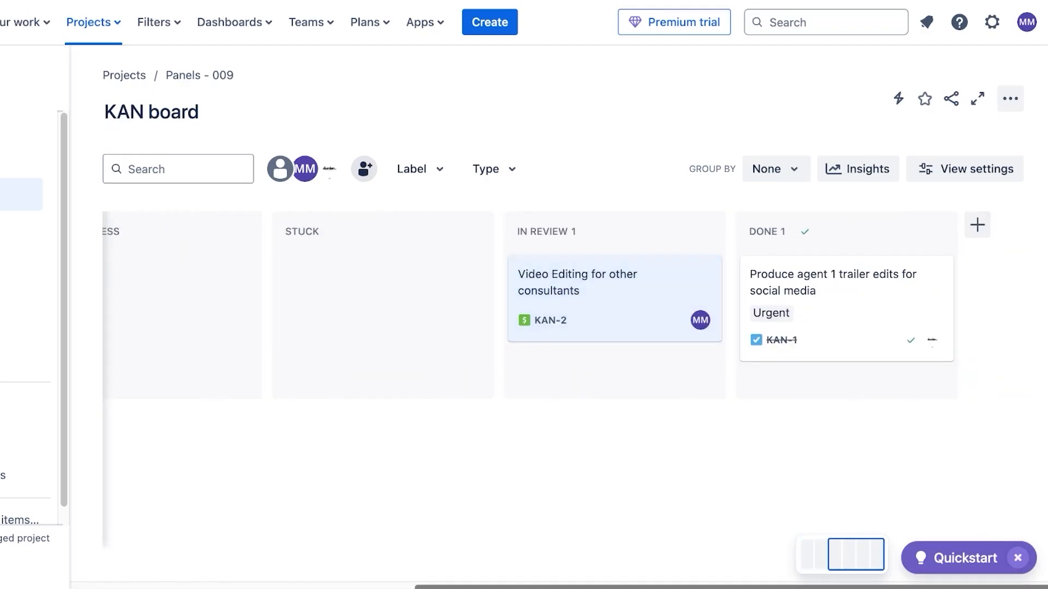